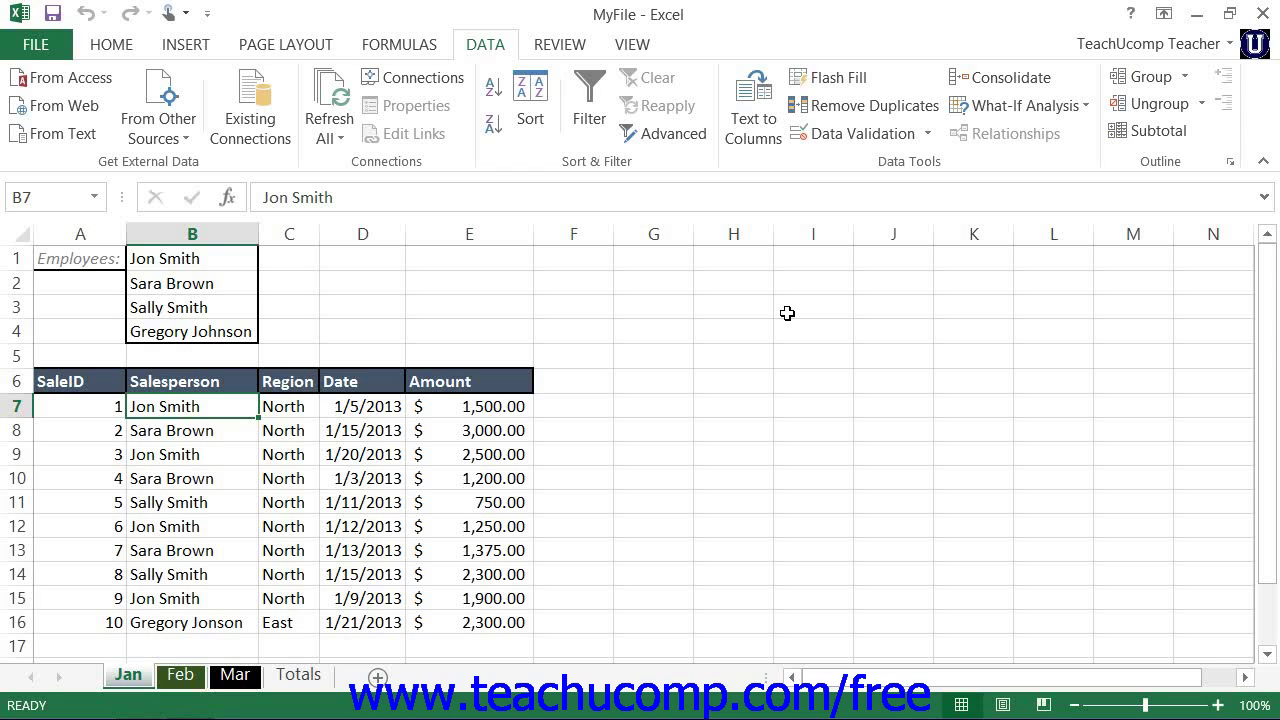
- Select the Salesperson column from B7 down to the sheet's last row and open Data Validation
click(172, 406)
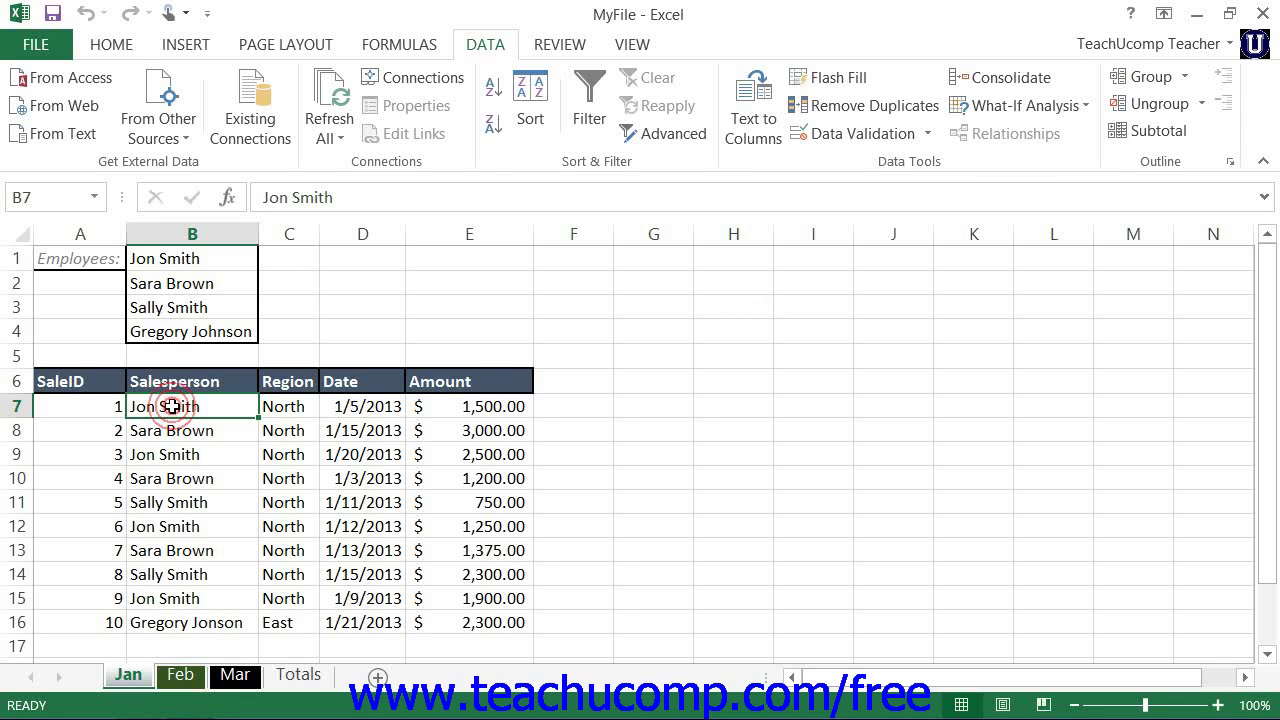
key(ctrl+shift+Down)
key(ctrl+shift+Down)
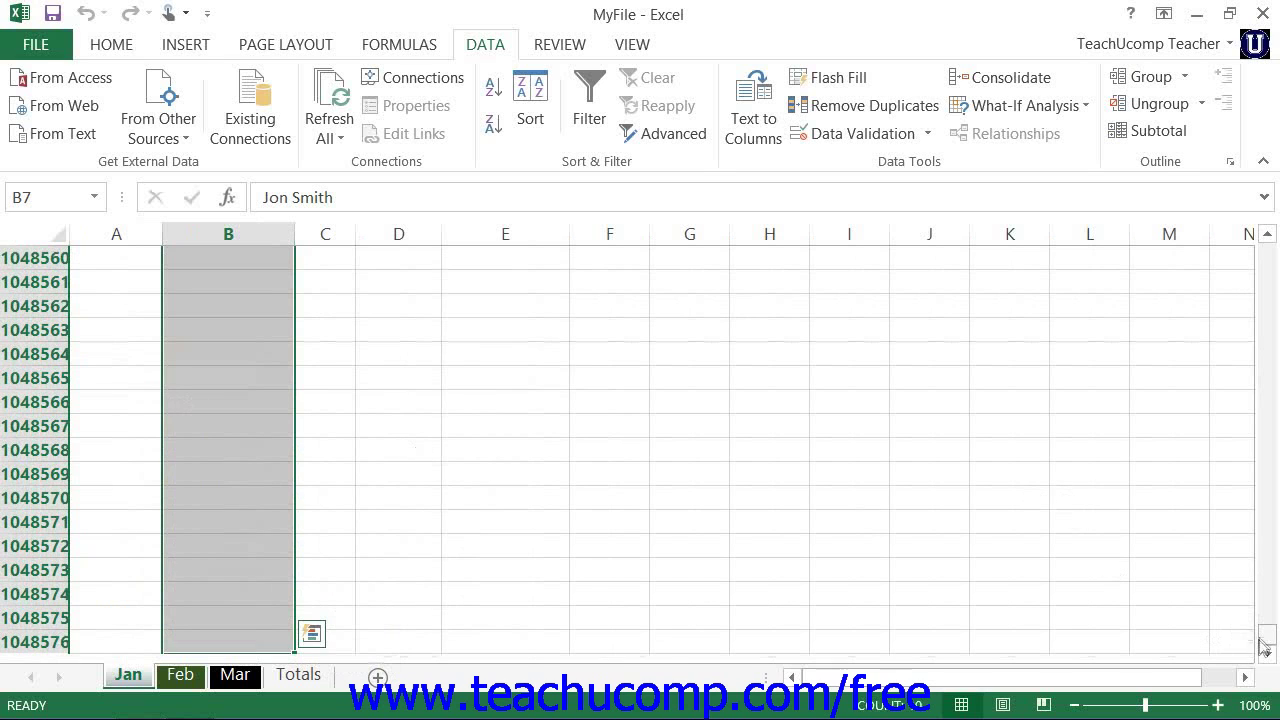
drag(1265, 640, 1268, 234)
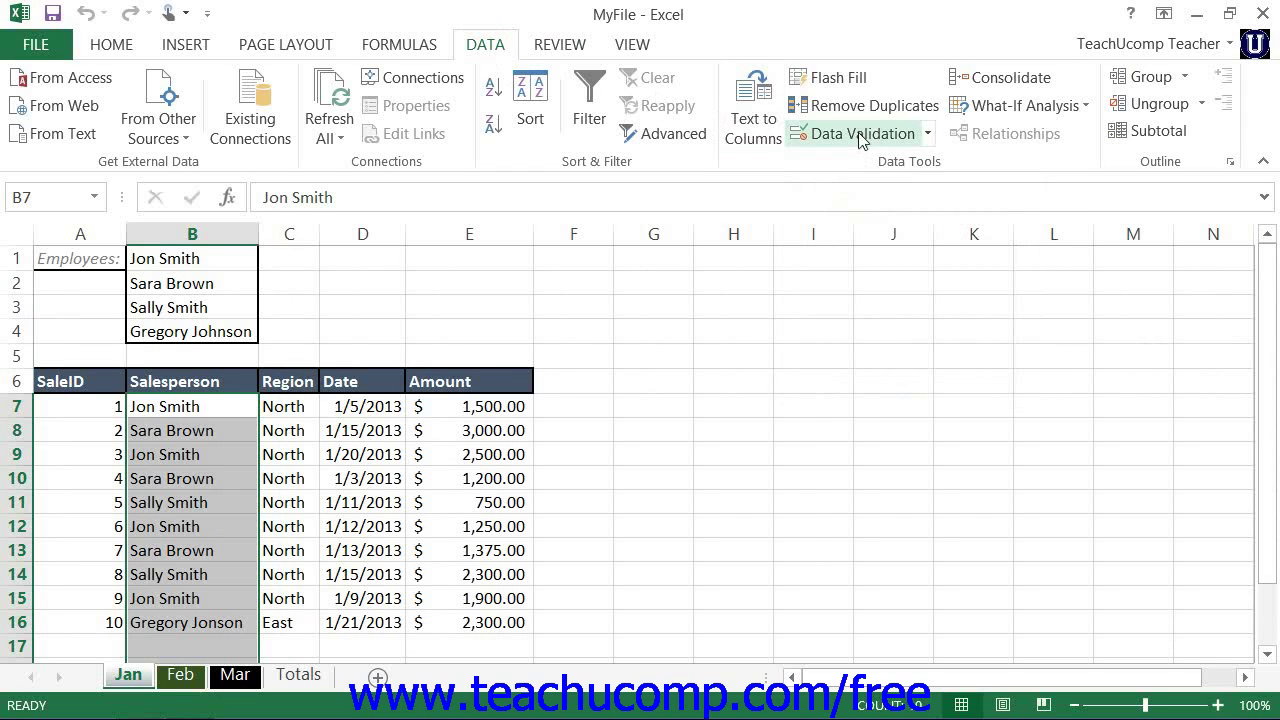
click(860, 134)
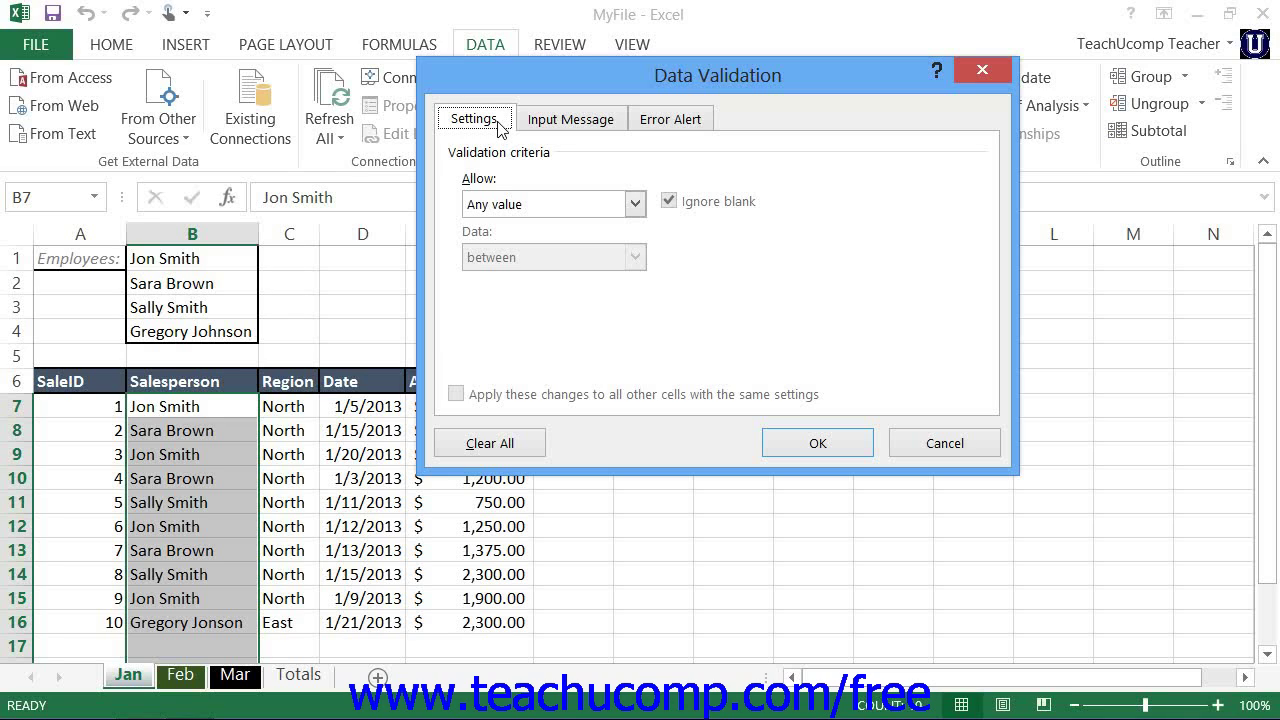
- Expand the Allow dropdown to see the validation types available for the Salesperson cells
click(635, 205)
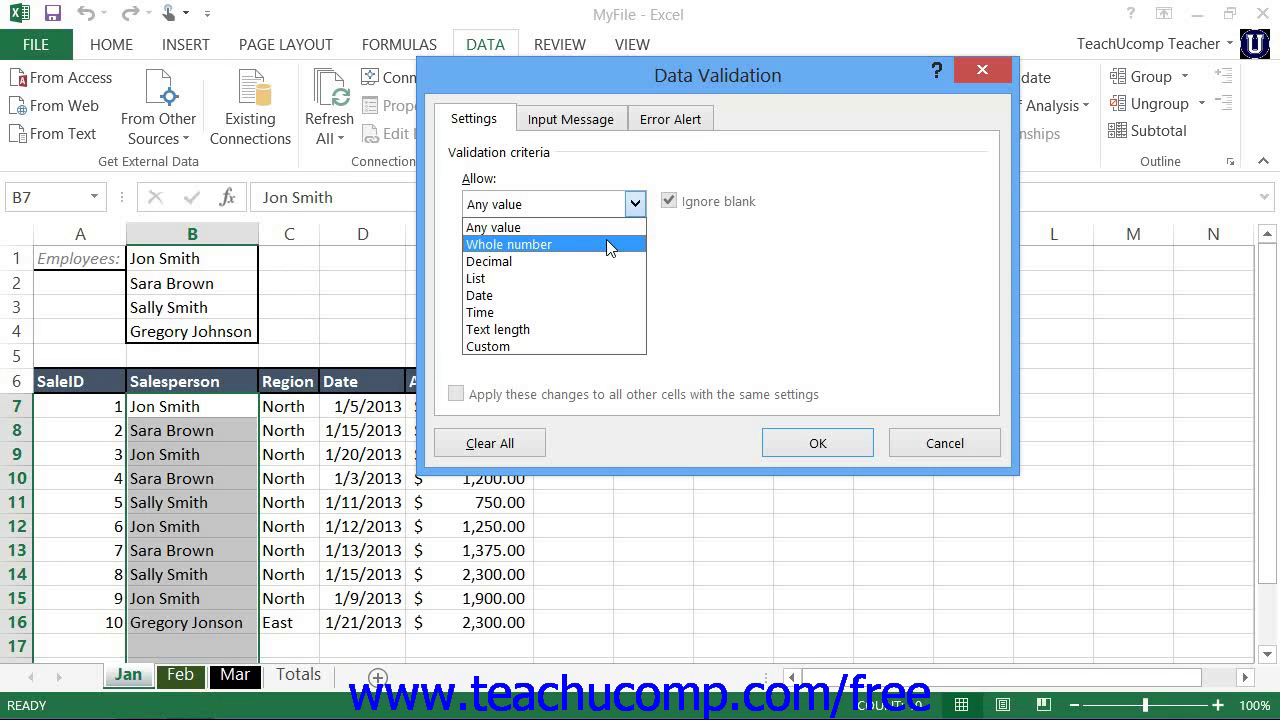
- Try Whole number validation with the 'between' condition, then switch Allow to List
click(608, 246)
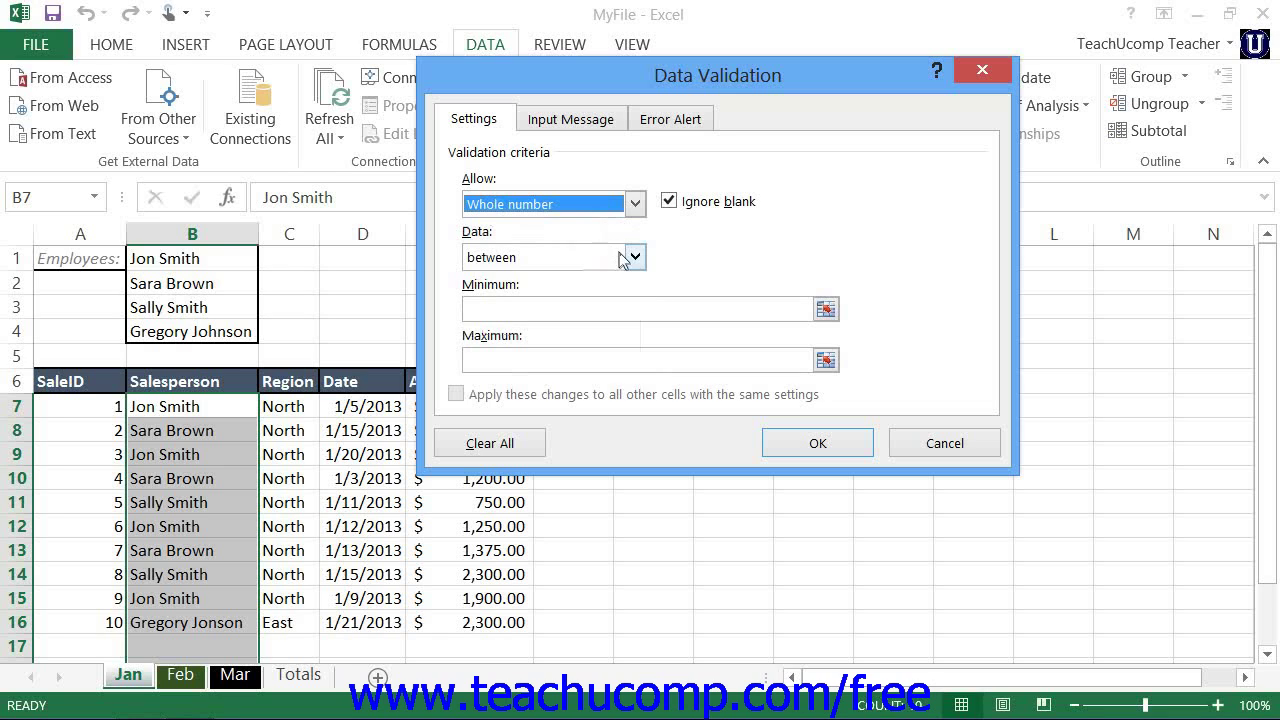
click(636, 256)
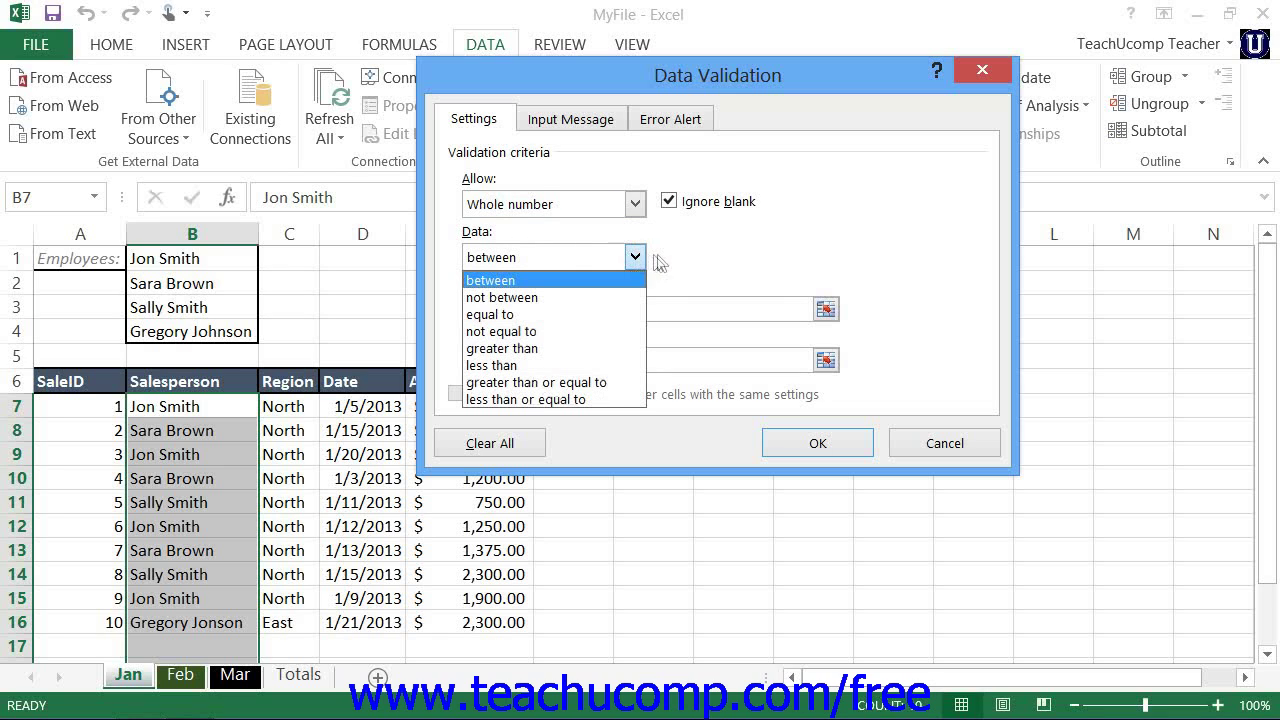
click(658, 262)
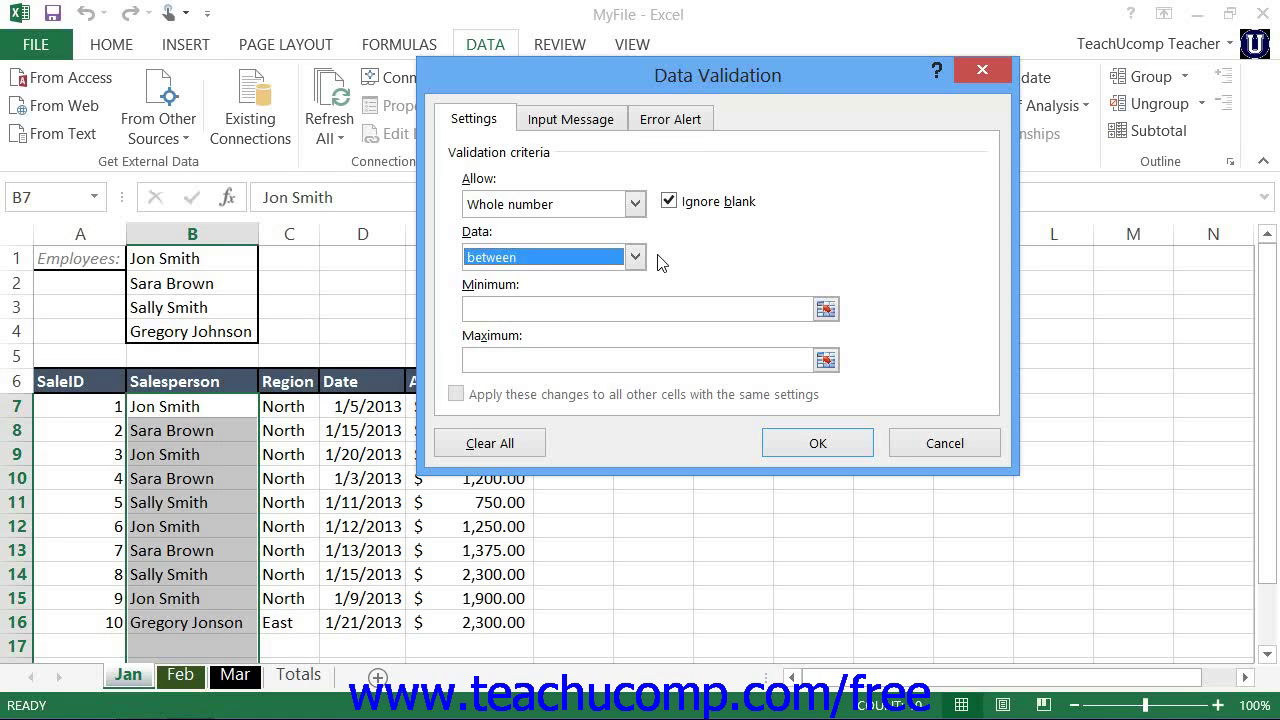
click(635, 203)
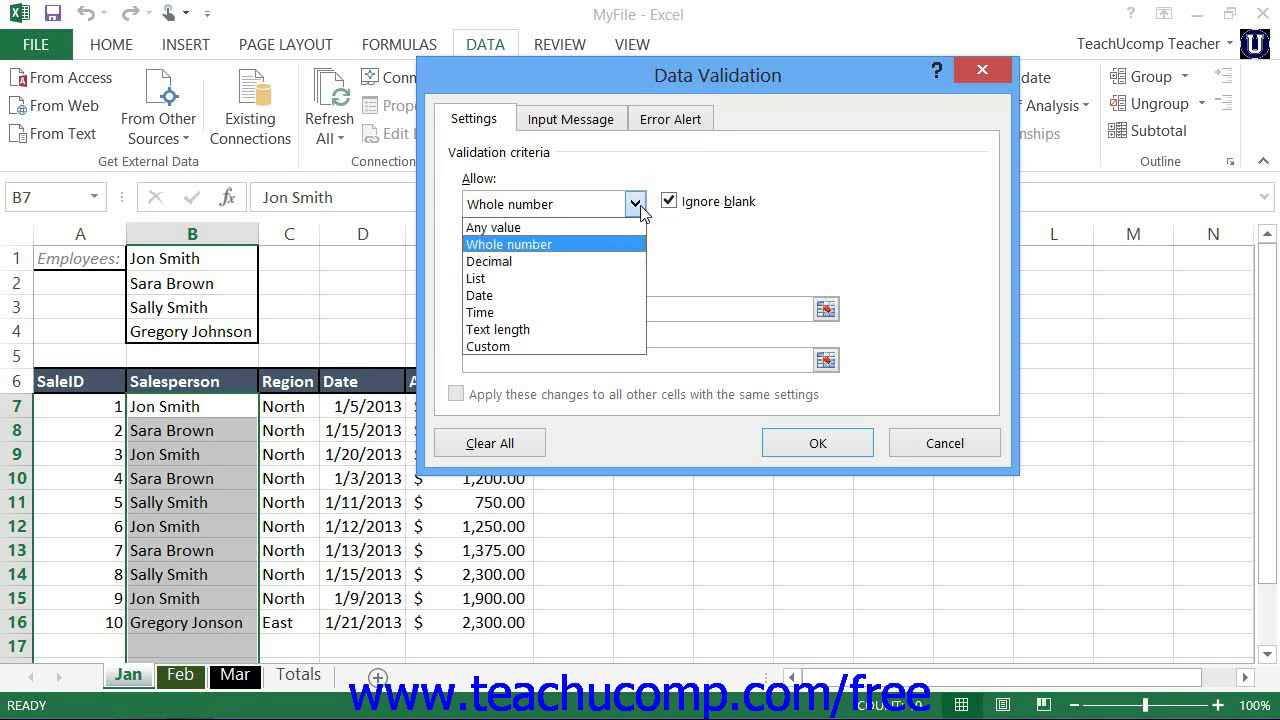
click(603, 277)
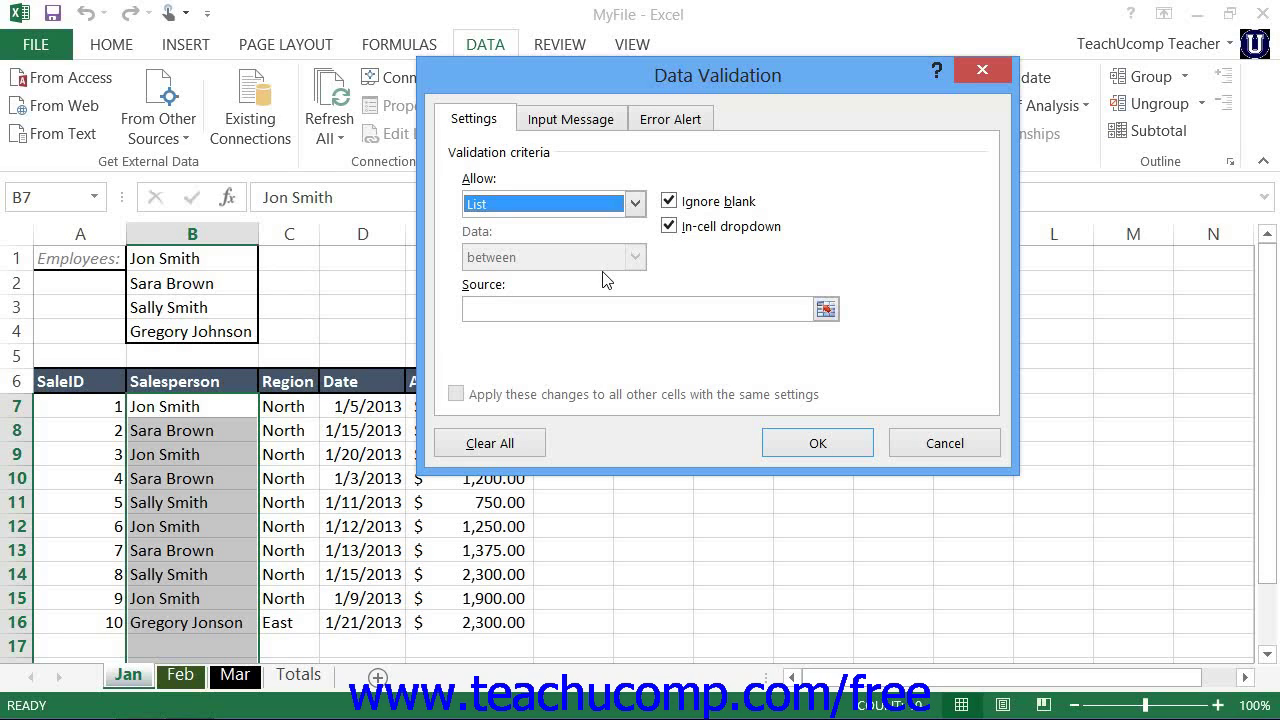
- Collapse the empty Source box to pick the list's cells directly on the sheet
click(827, 307)
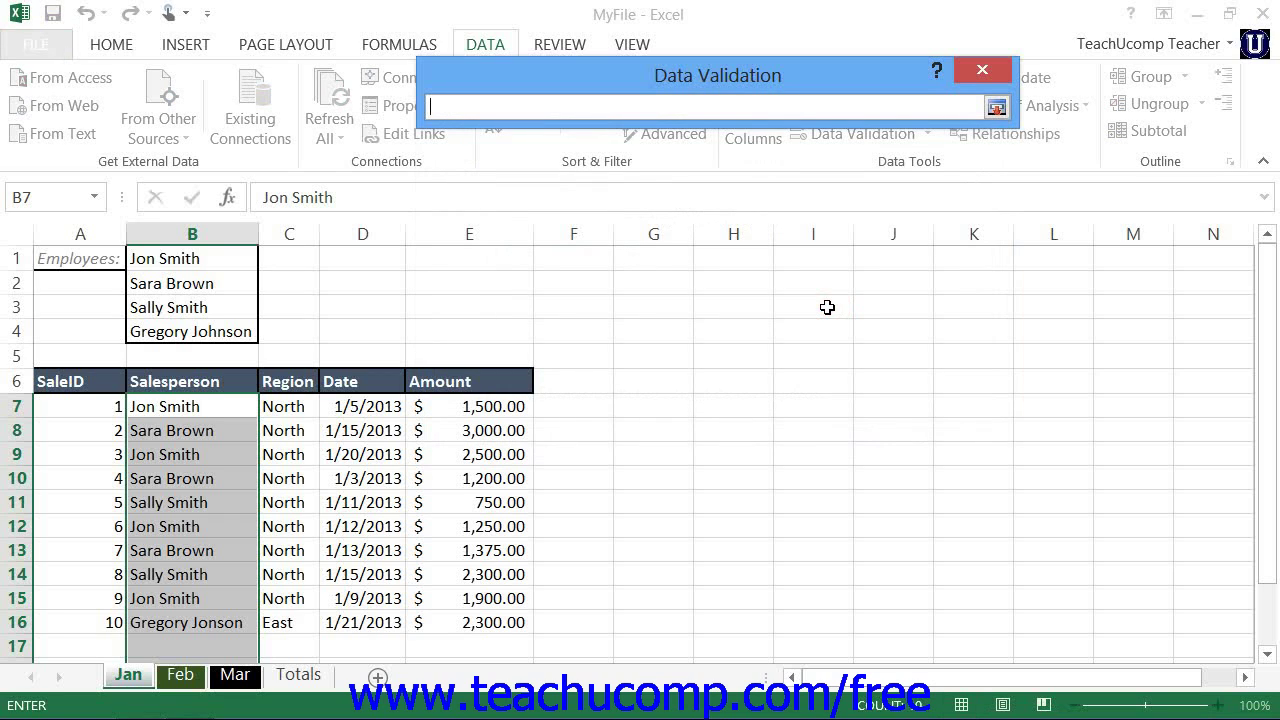
- Select the employee names in B1:B4 as the list source and expand the dialog again
drag(206, 262, 257, 334)
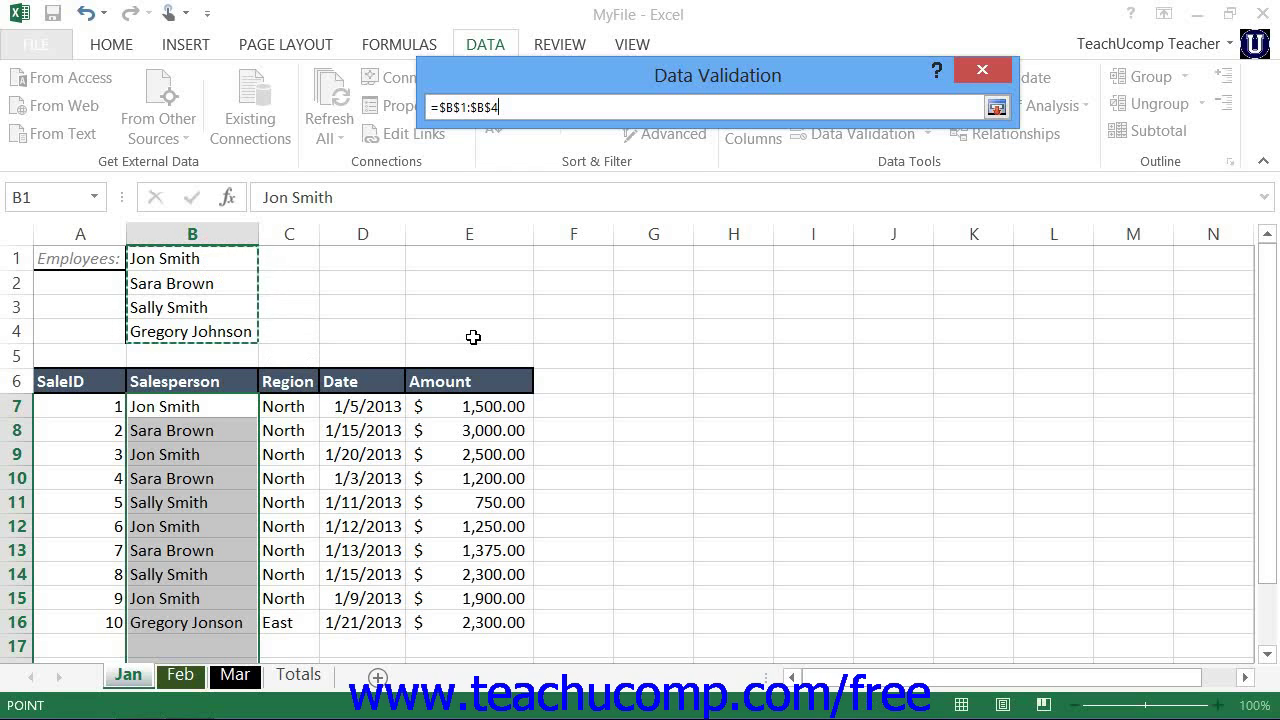
click(996, 108)
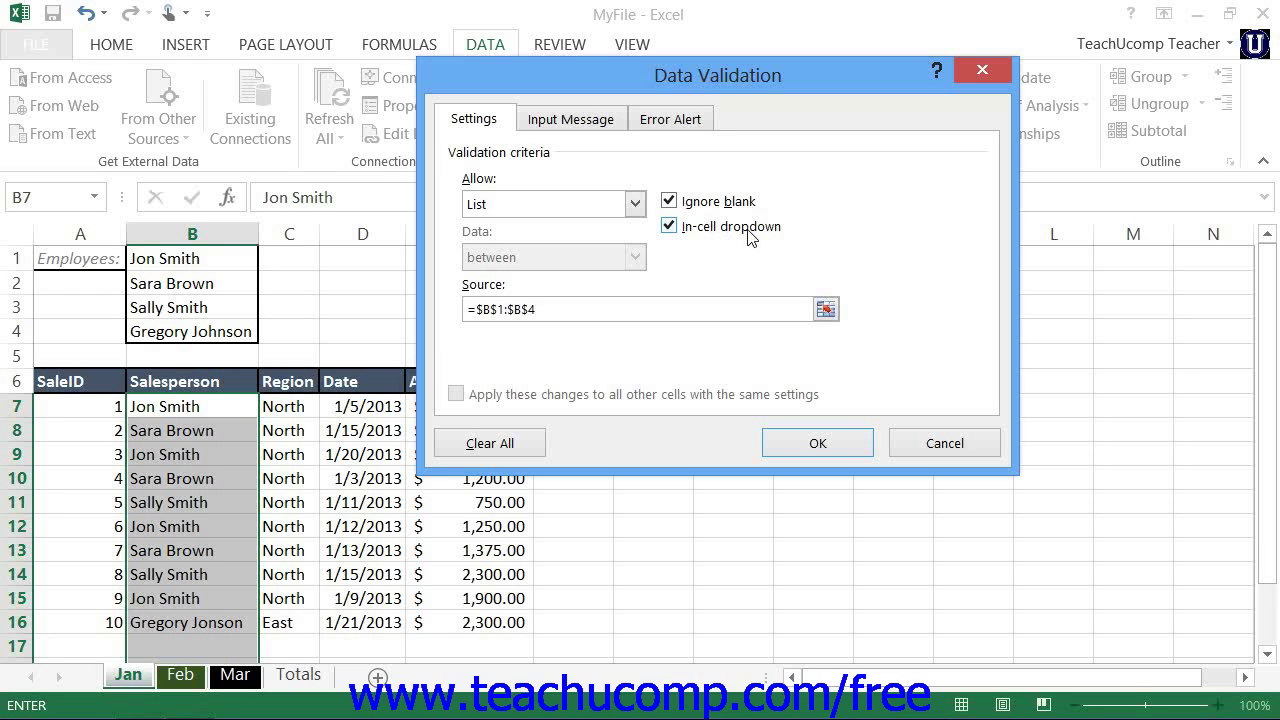
- Preview Date validation with its 'between' condition, then reopen the Allow list
click(635, 205)
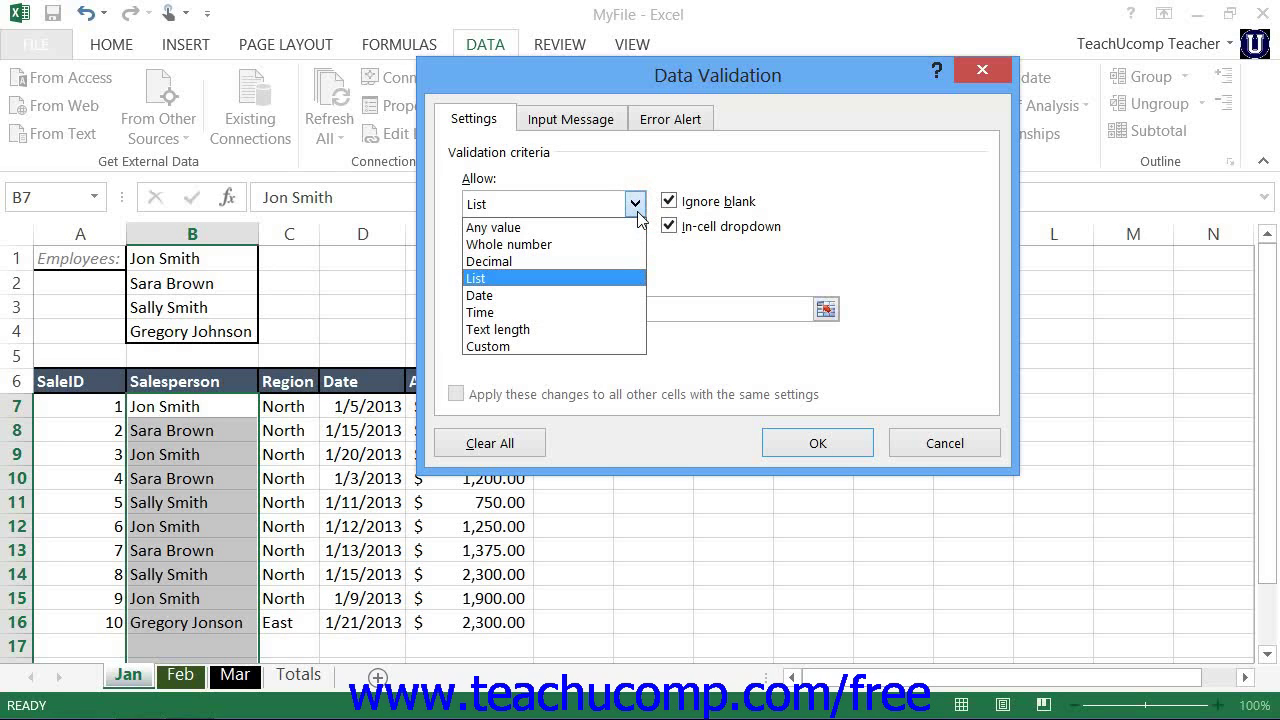
click(572, 292)
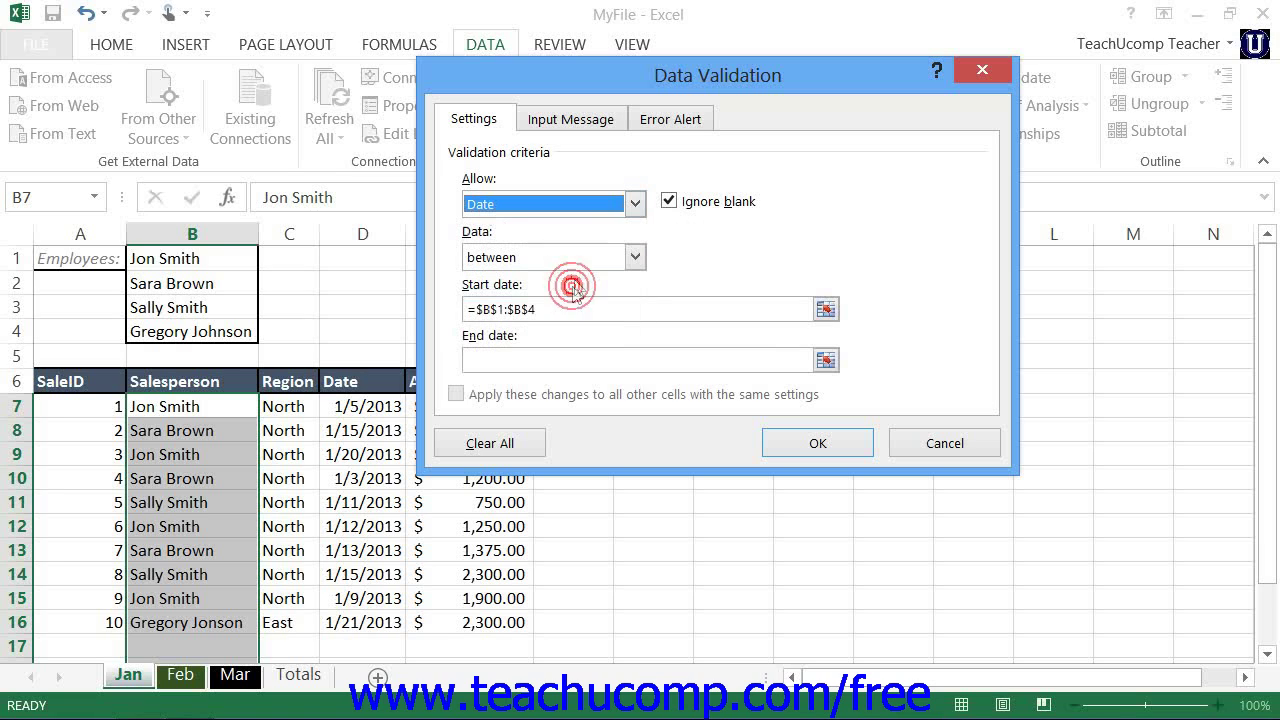
click(634, 258)
click(634, 258)
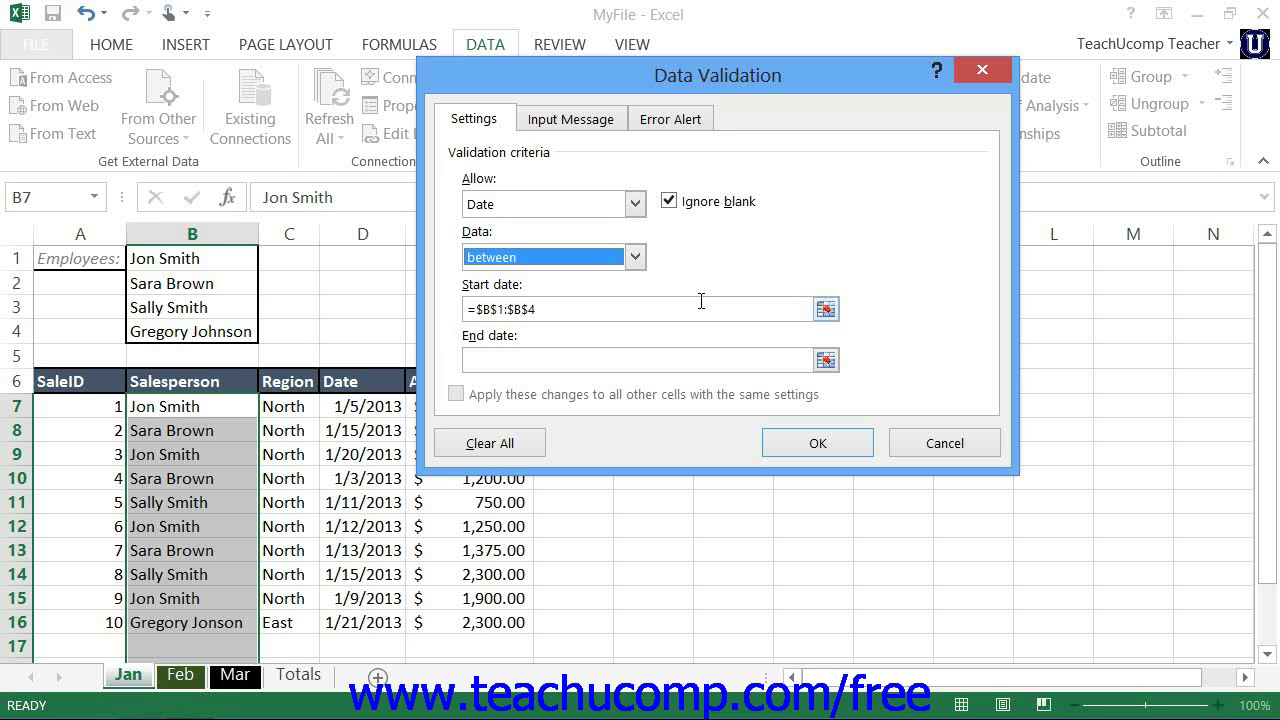
click(636, 205)
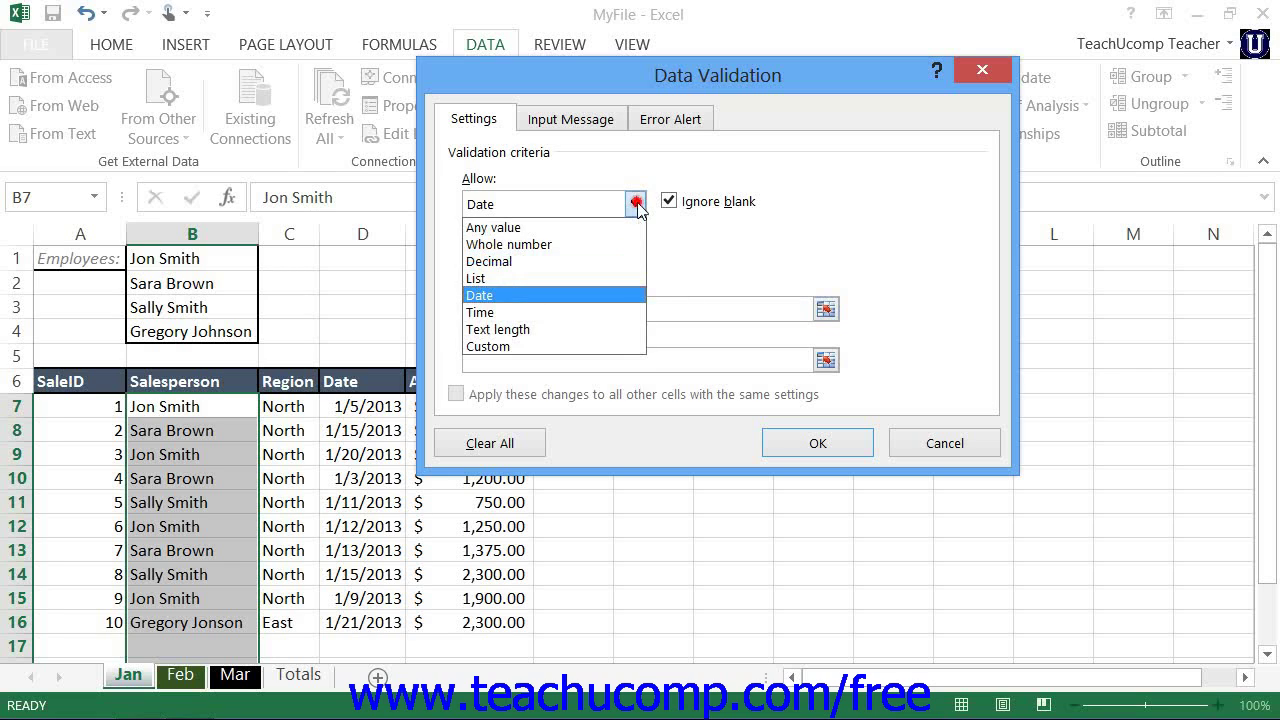
- Preview the Text length and Custom types, then set Allow back to List sourced from =$B$1:$B$4
click(590, 322)
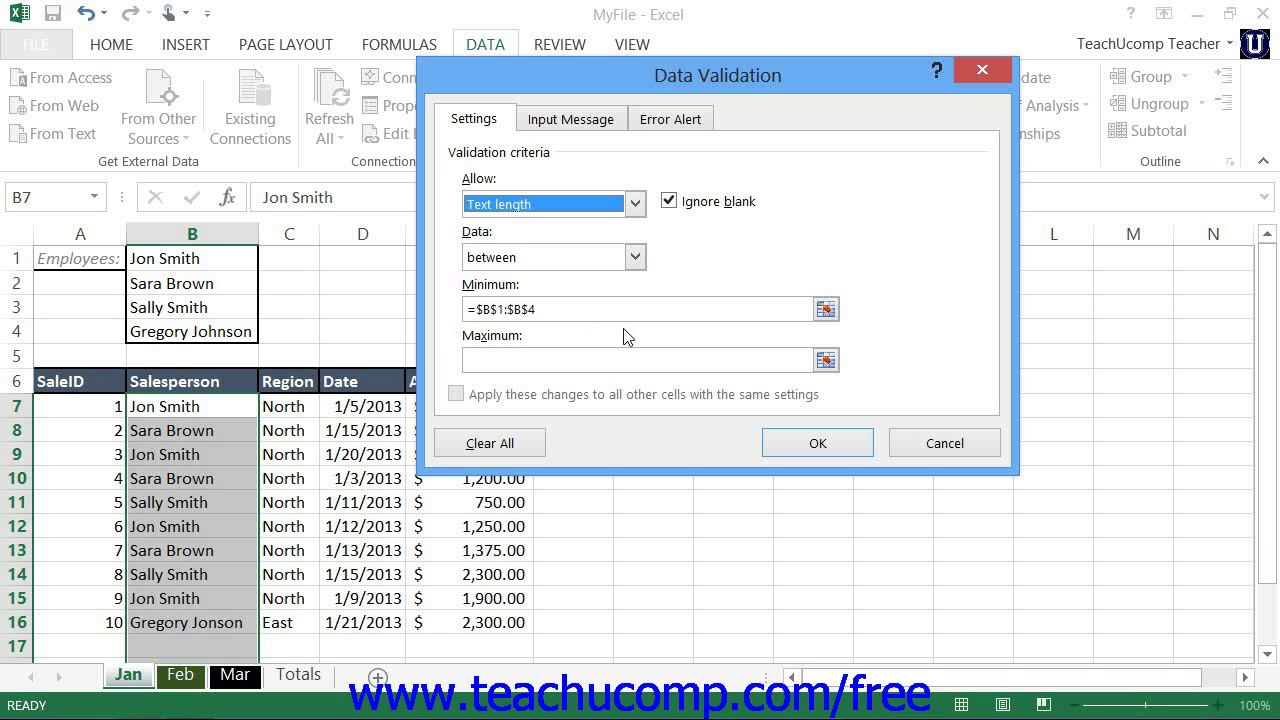
click(634, 203)
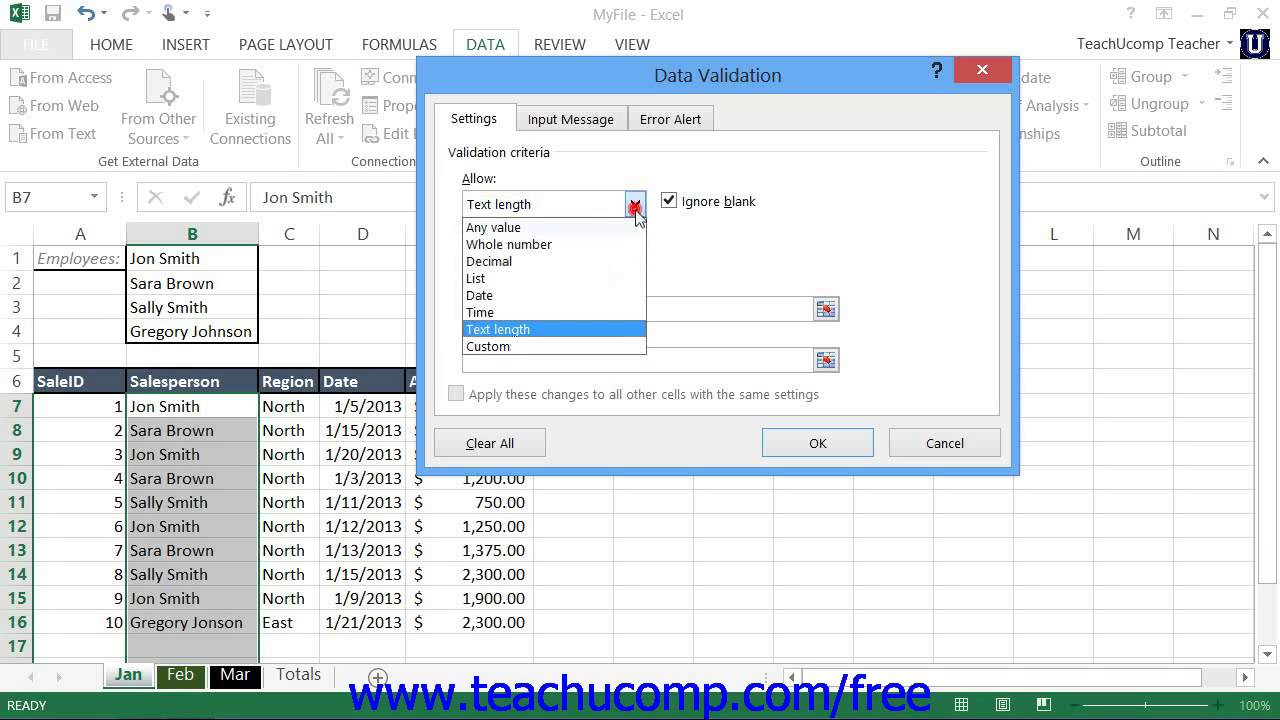
click(596, 347)
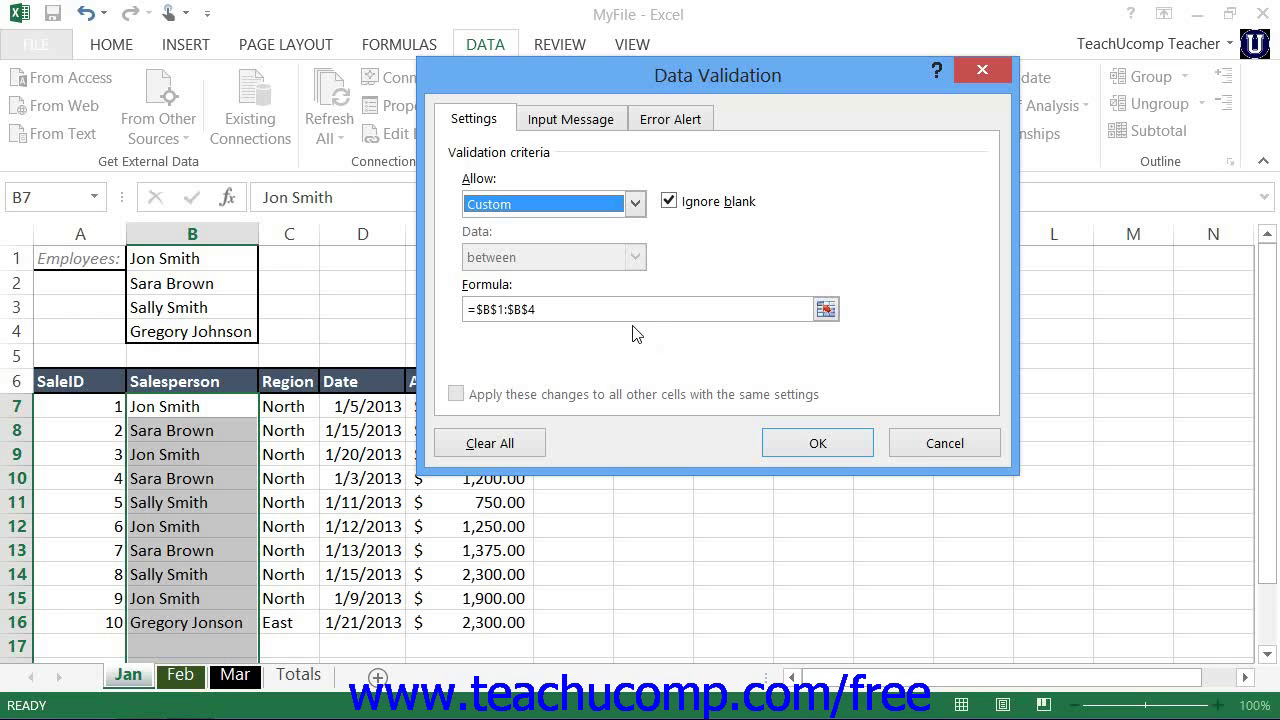
click(635, 203)
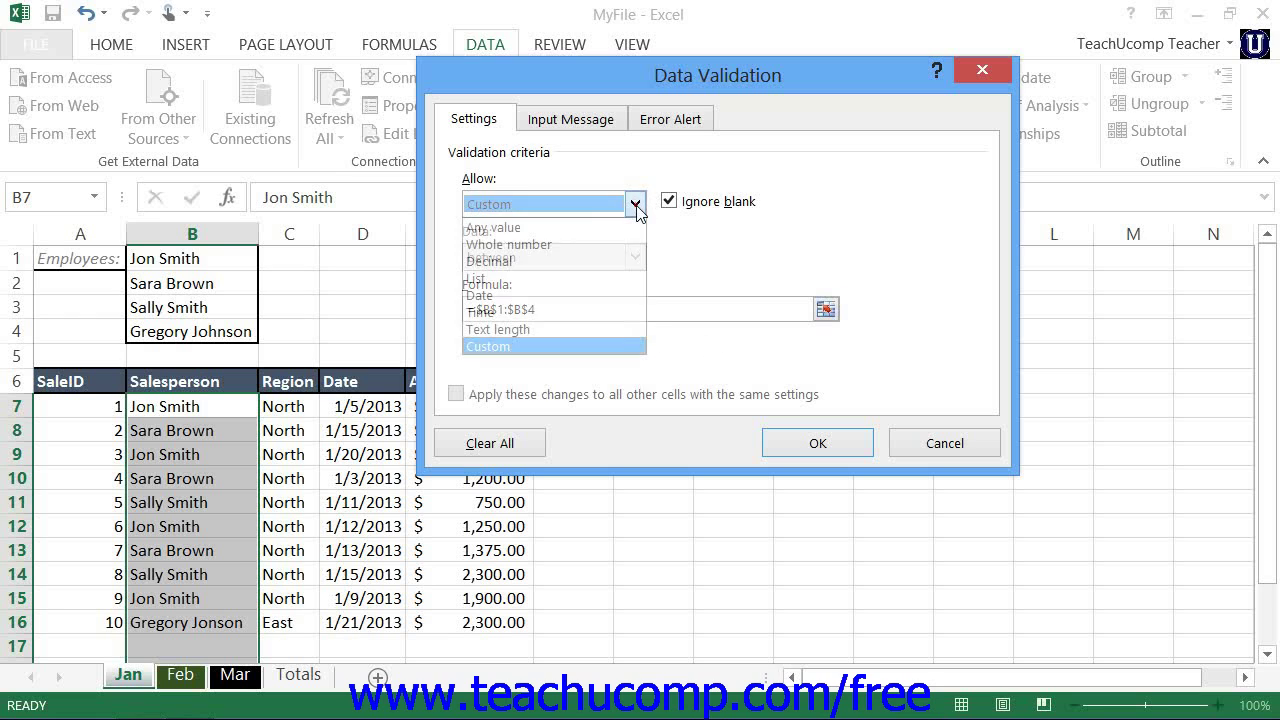
click(579, 278)
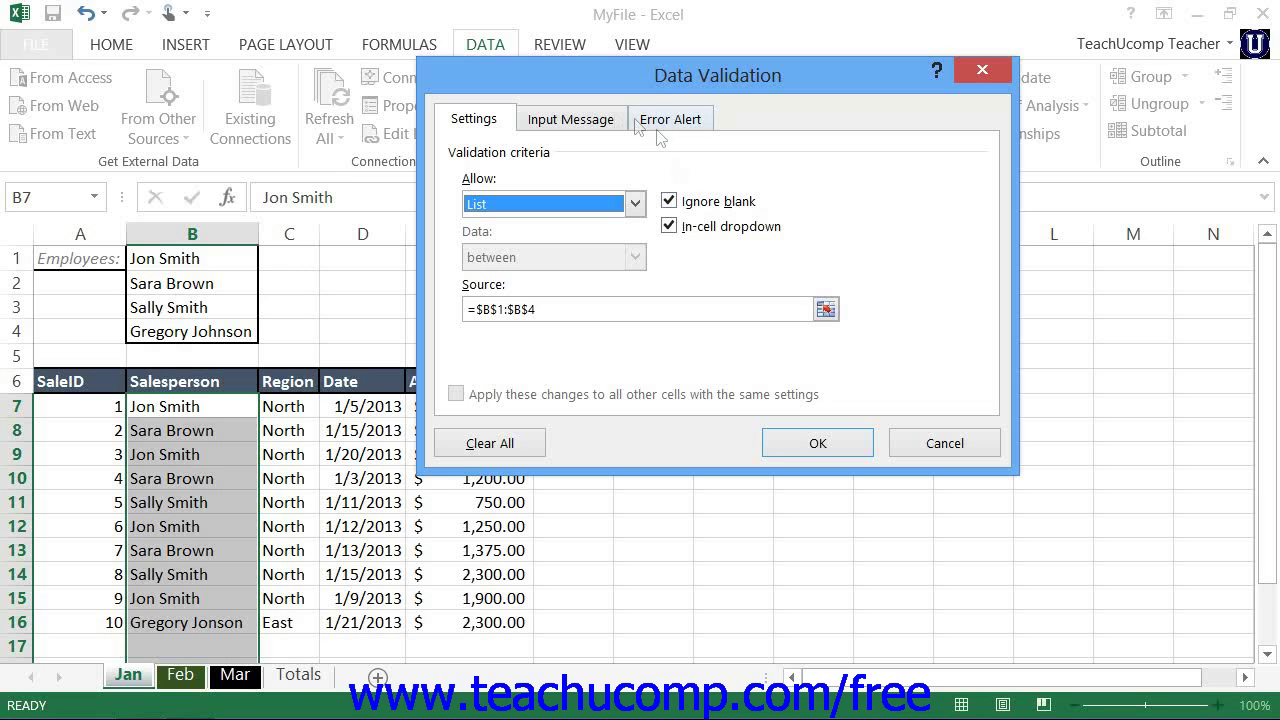
click(602, 125)
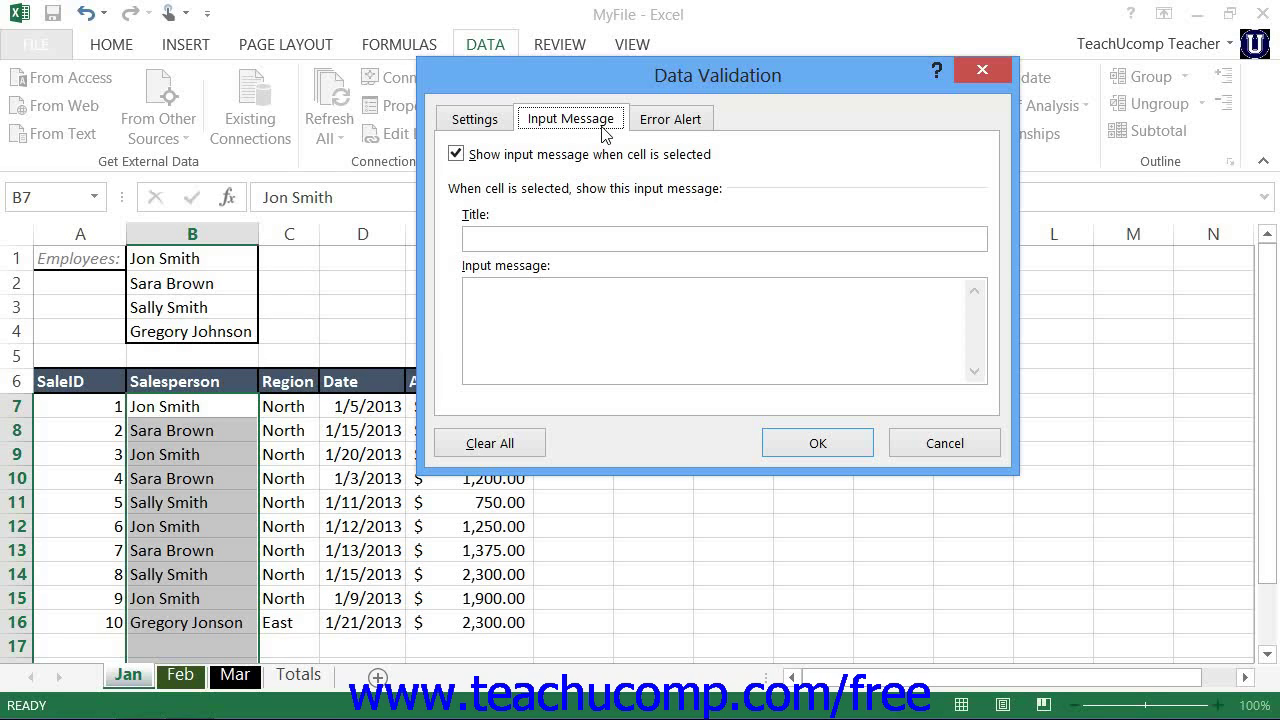
- Leave the input message Title and text blank and go to the Error Alert settings
click(545, 236)
click(522, 300)
click(678, 119)
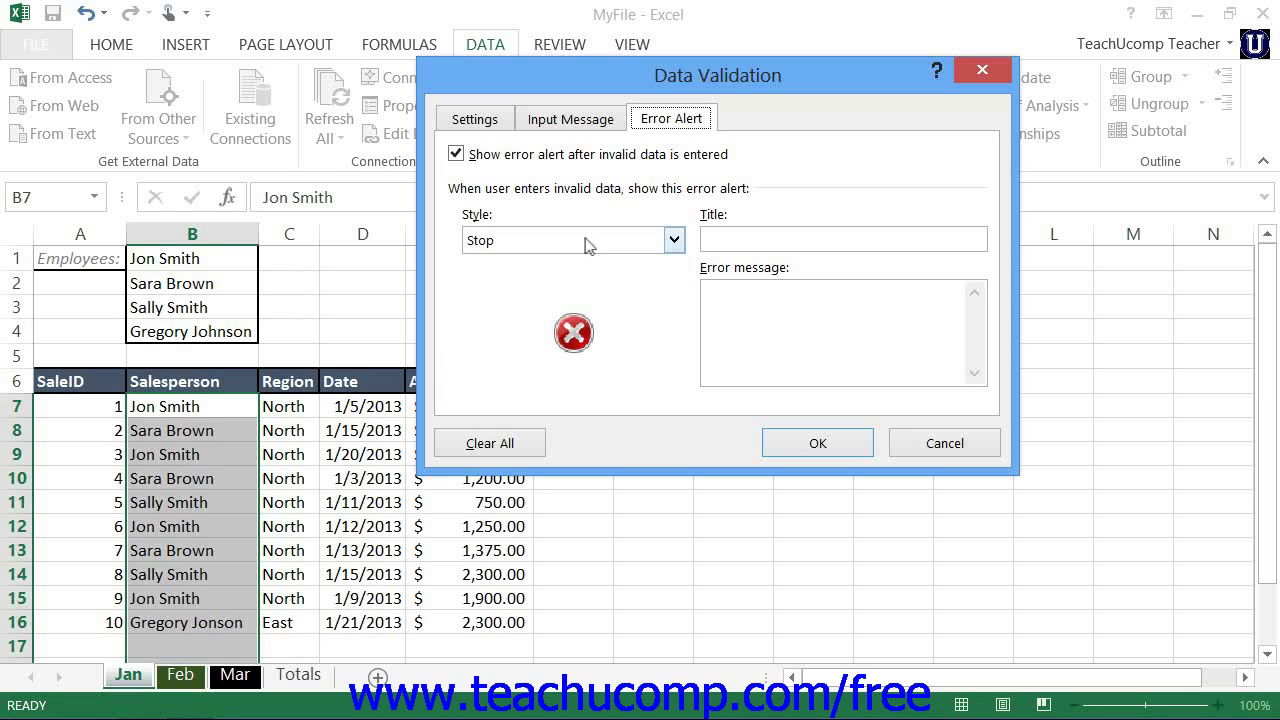
click(673, 241)
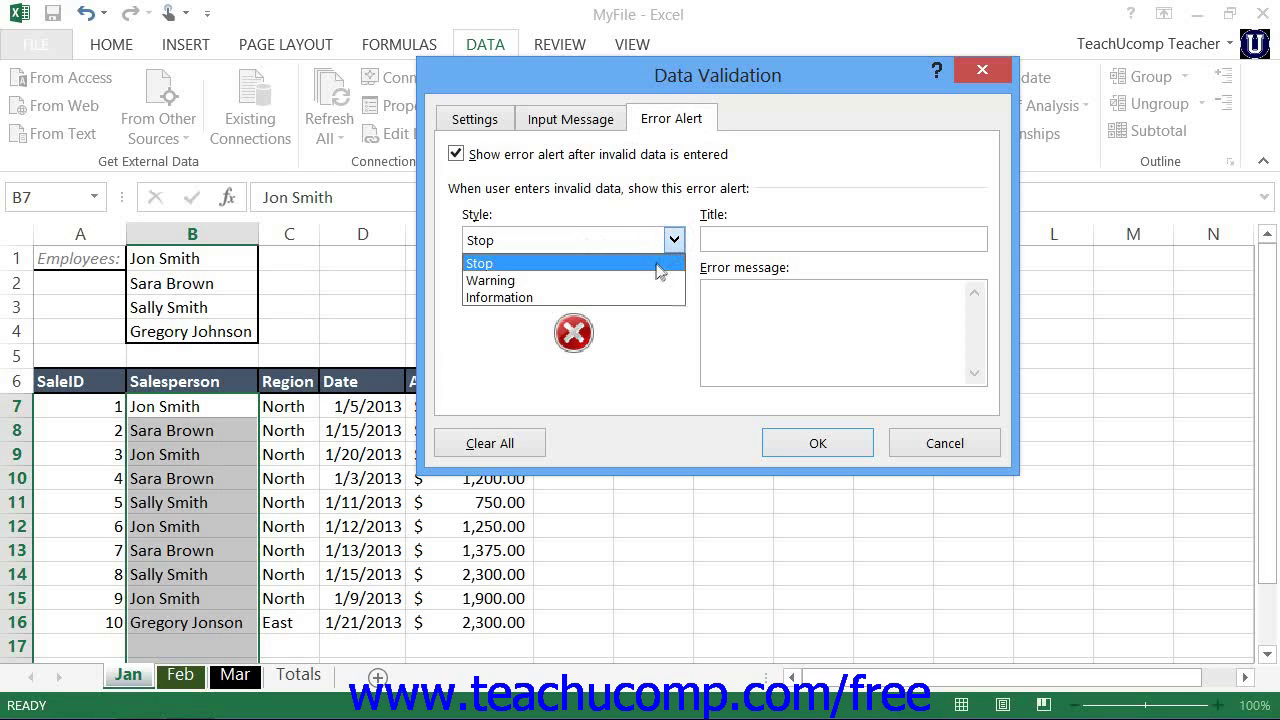
click(650, 277)
click(673, 240)
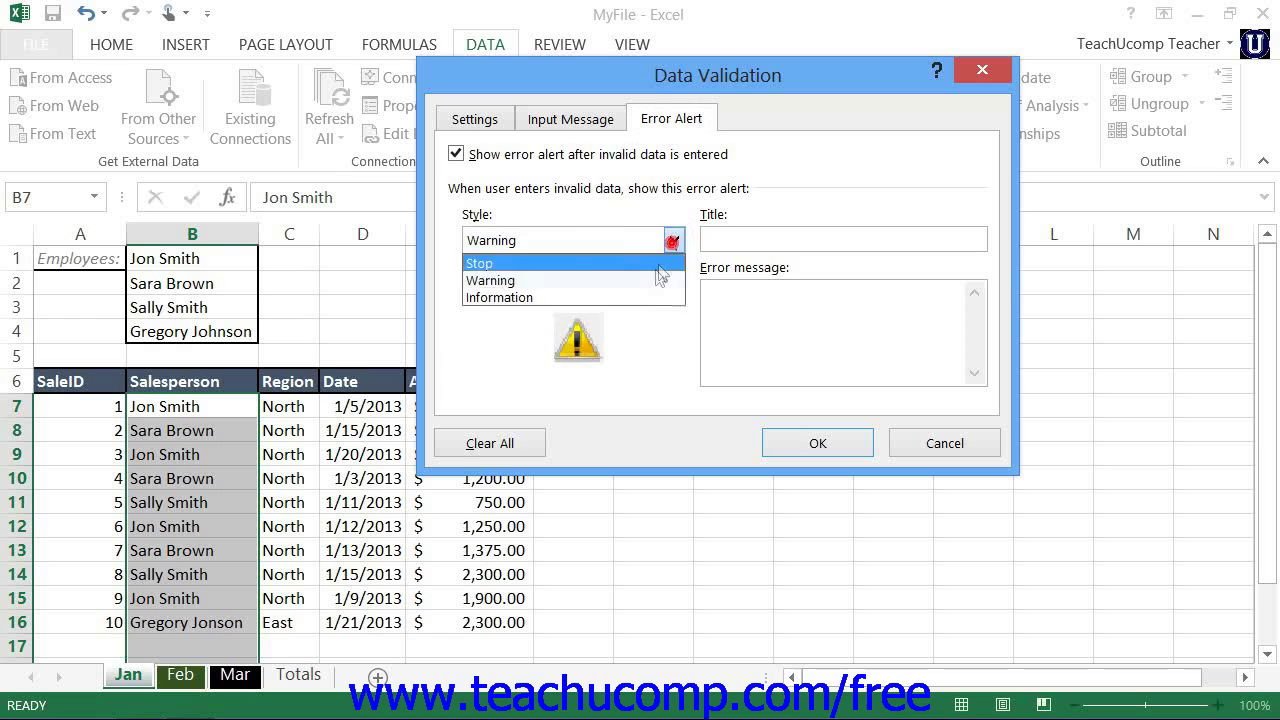
click(648, 294)
click(673, 240)
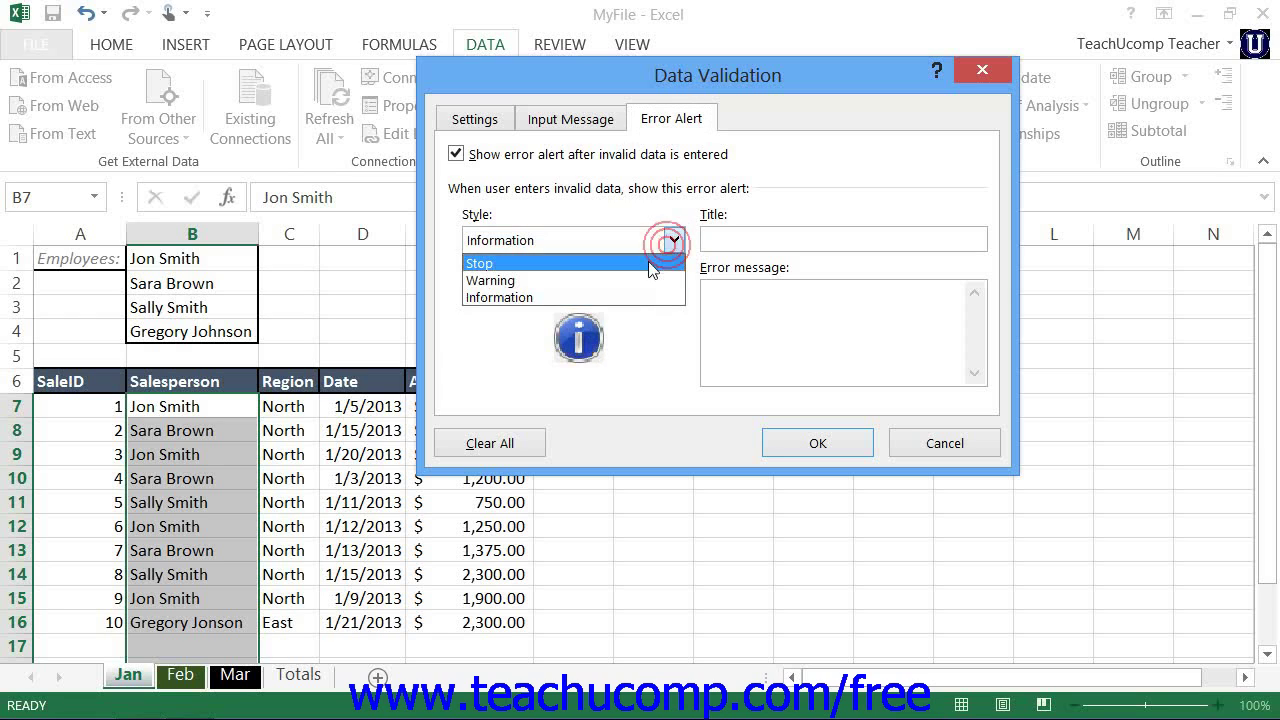
click(646, 260)
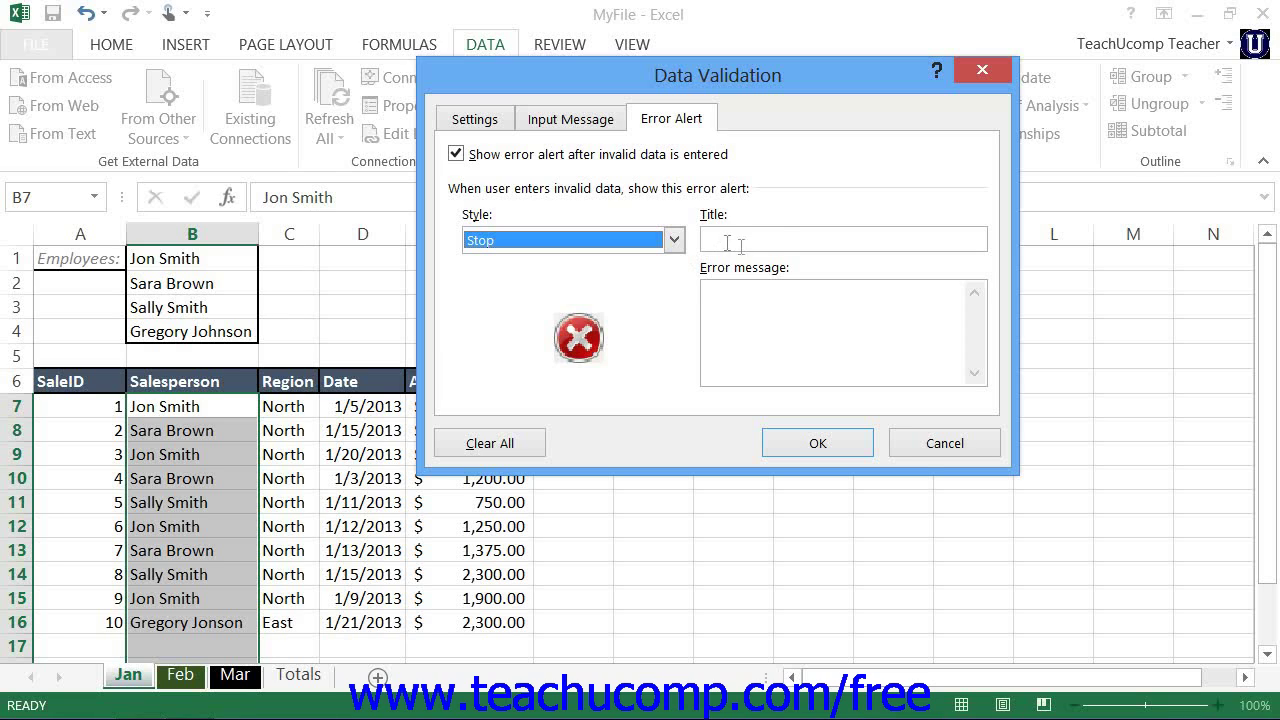
- Enter the Stop alert title 'STOP!' and message 'Invalid data!', then confirm with OK
click(778, 237)
text(STOP!)
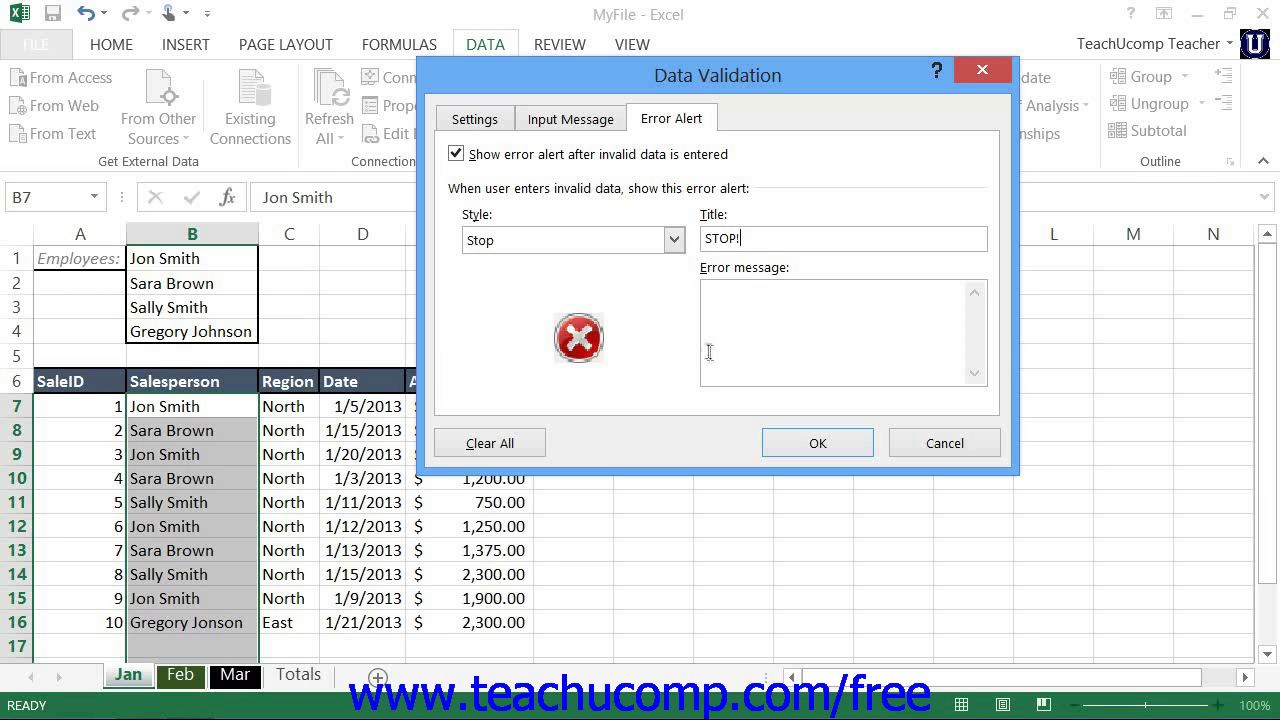
click(766, 305)
text(Invalid data!)
click(818, 447)
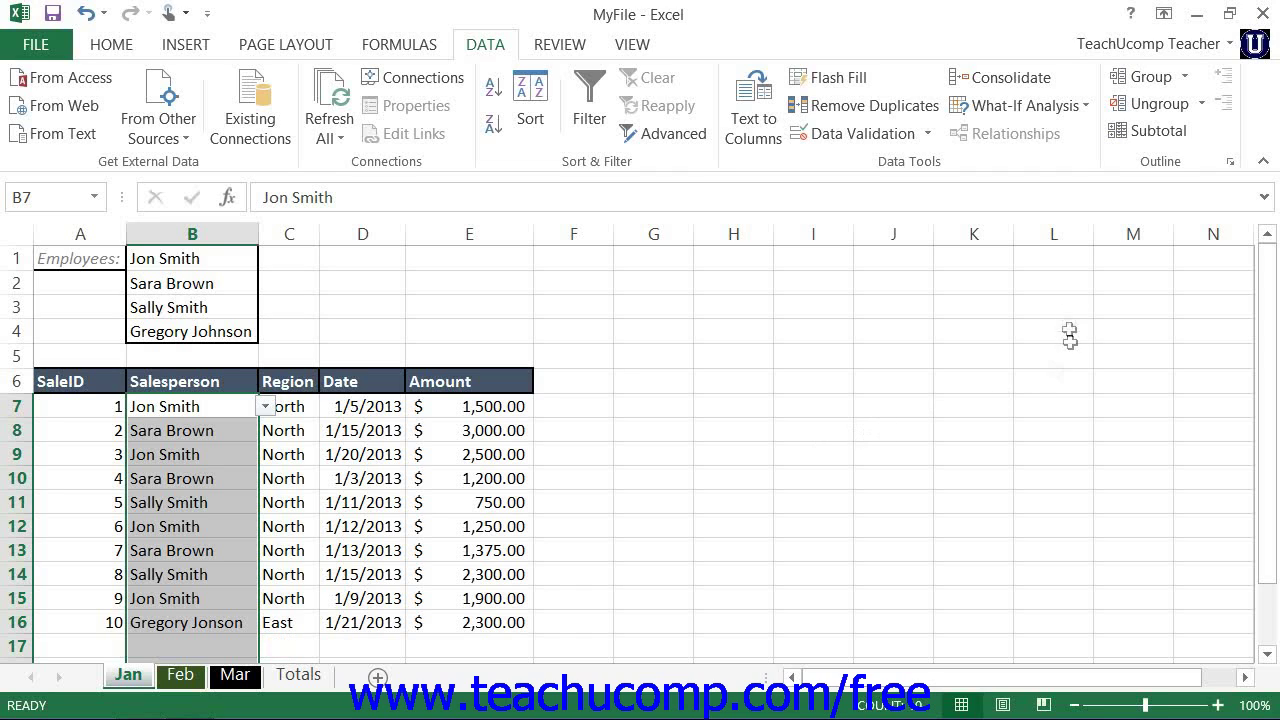
click(929, 134)
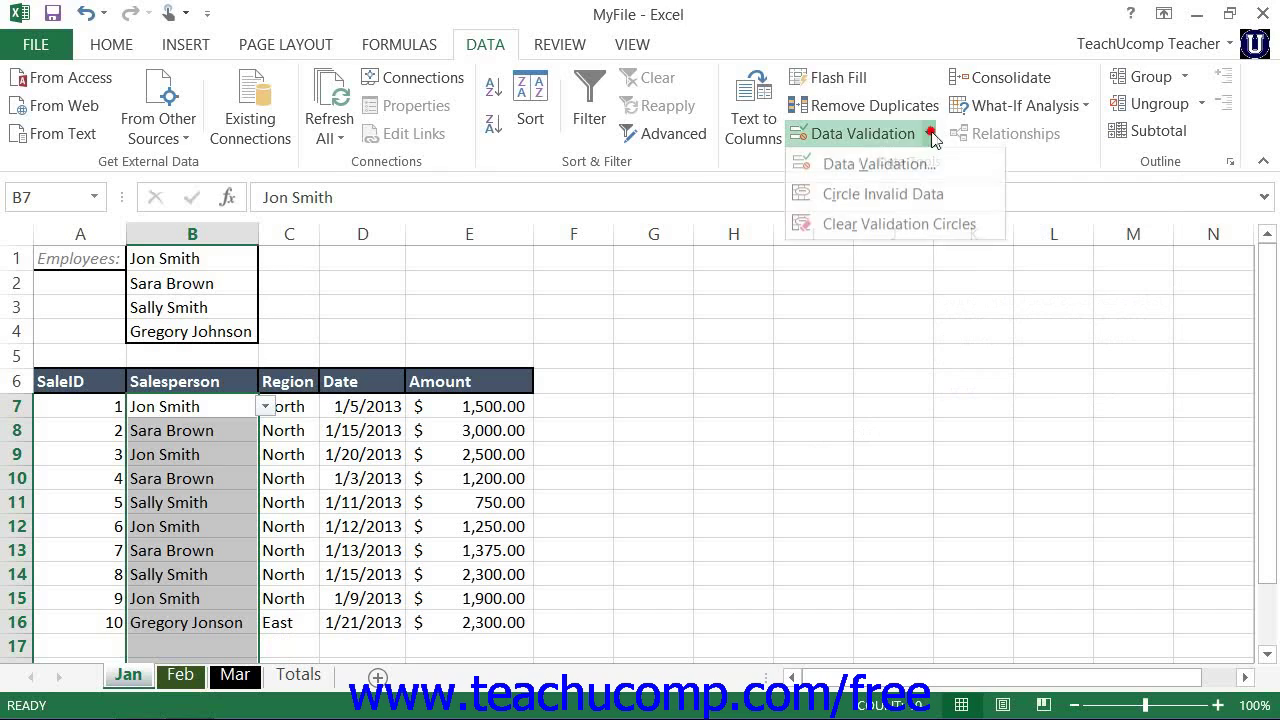
click(905, 199)
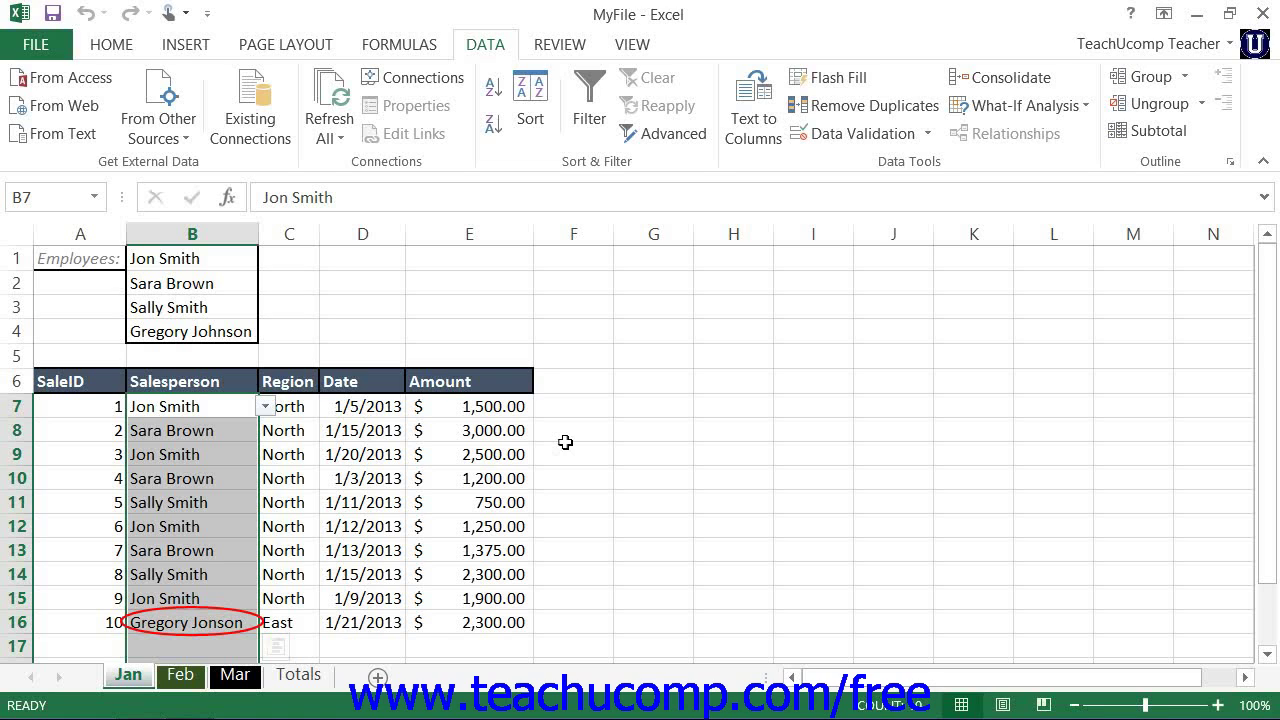
click(227, 620)
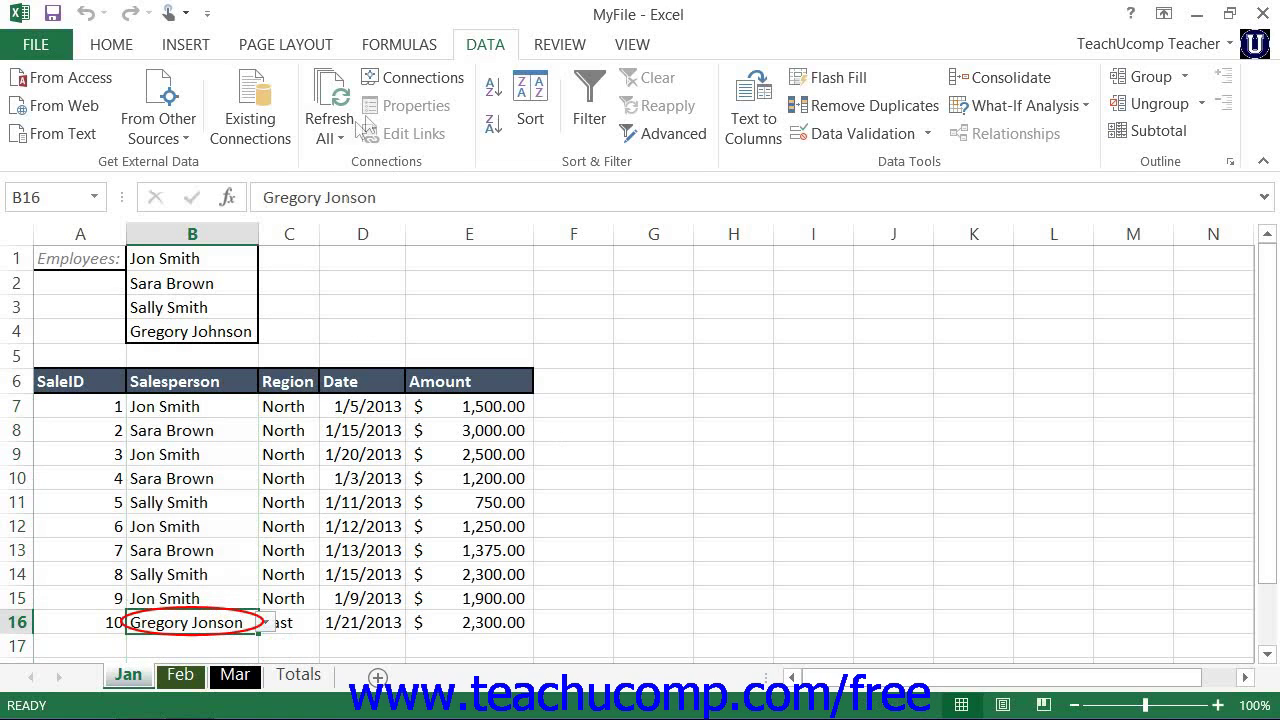
click(336, 197)
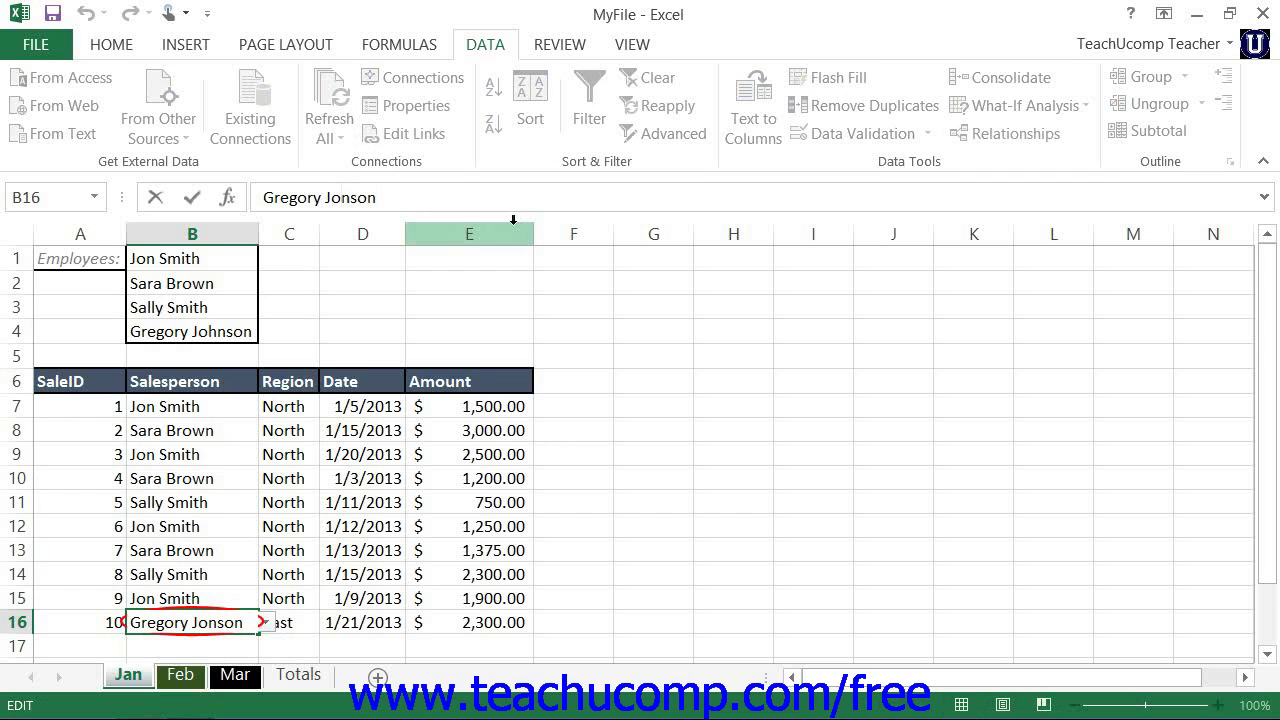
text(h)
click(194, 199)
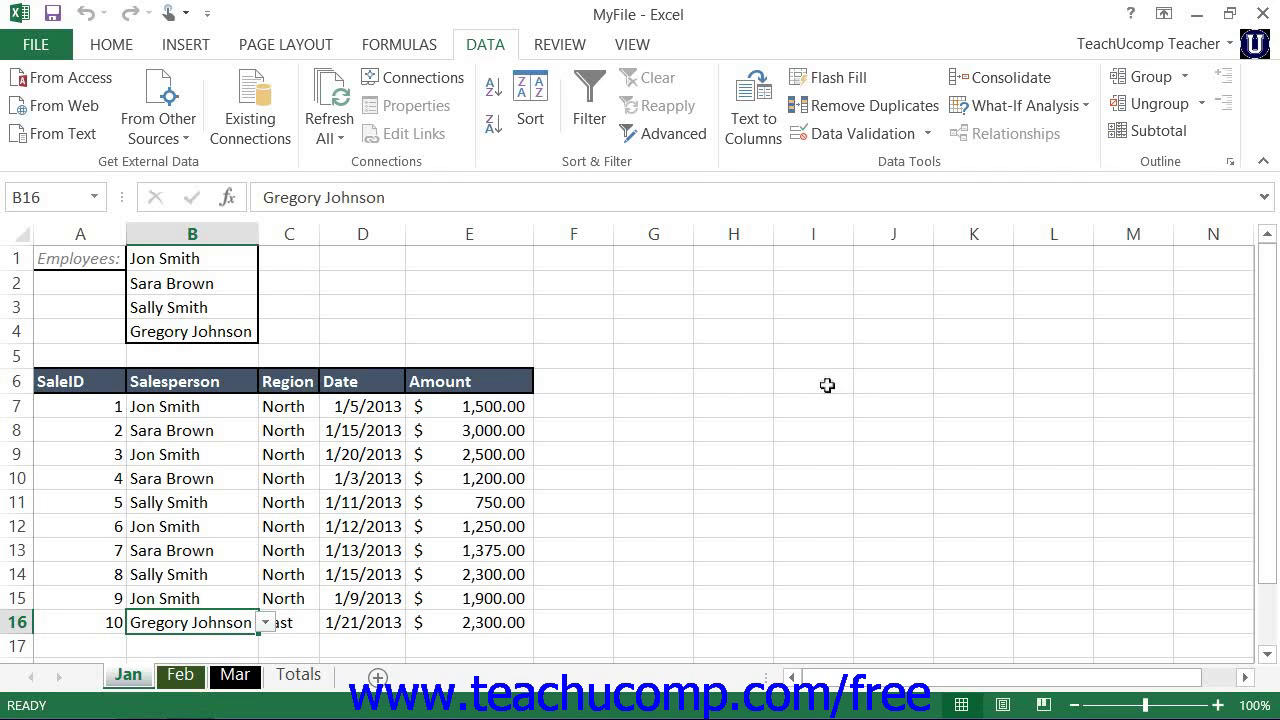
click(926, 133)
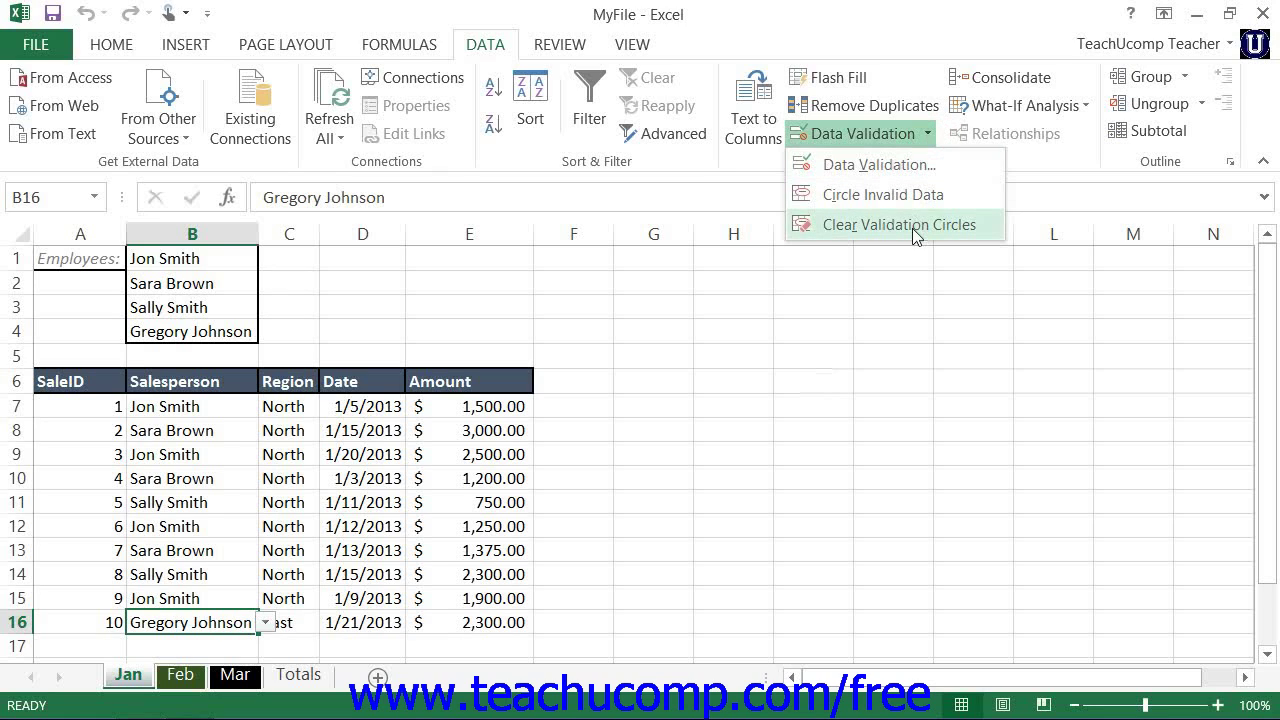
- Clear the invalid-data circles from the Jan sheet
click(912, 228)
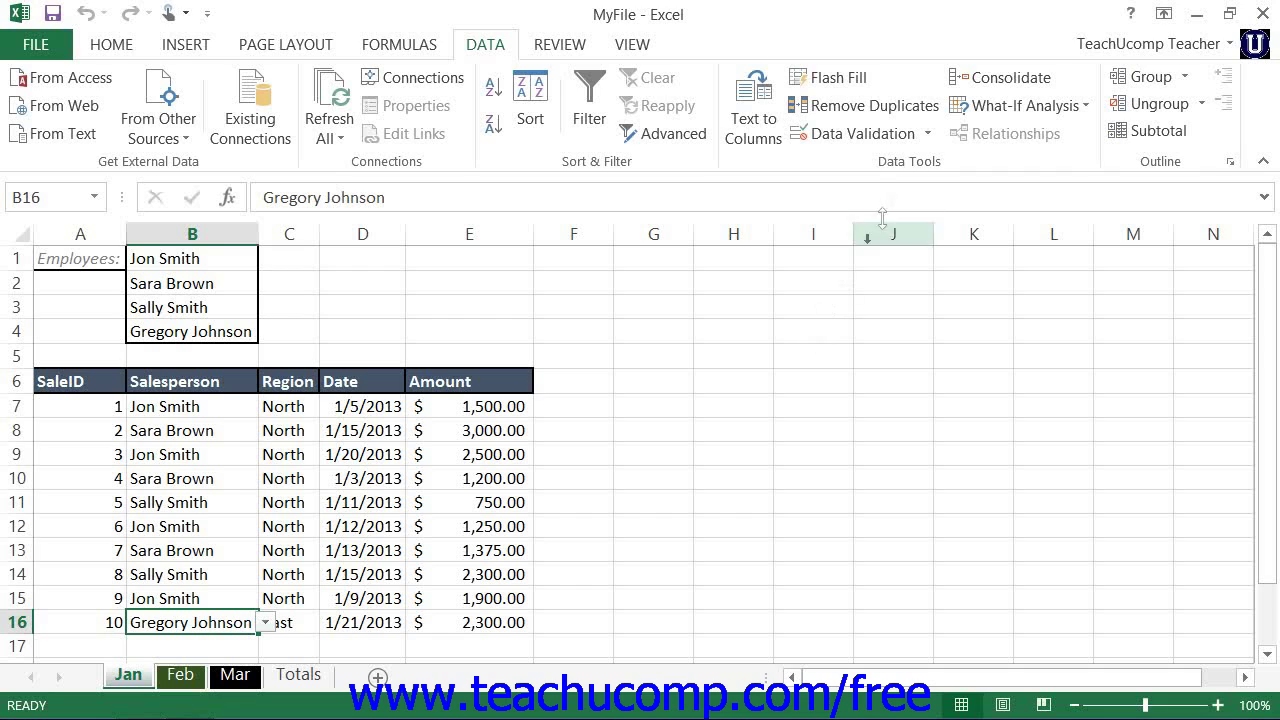
click(872, 141)
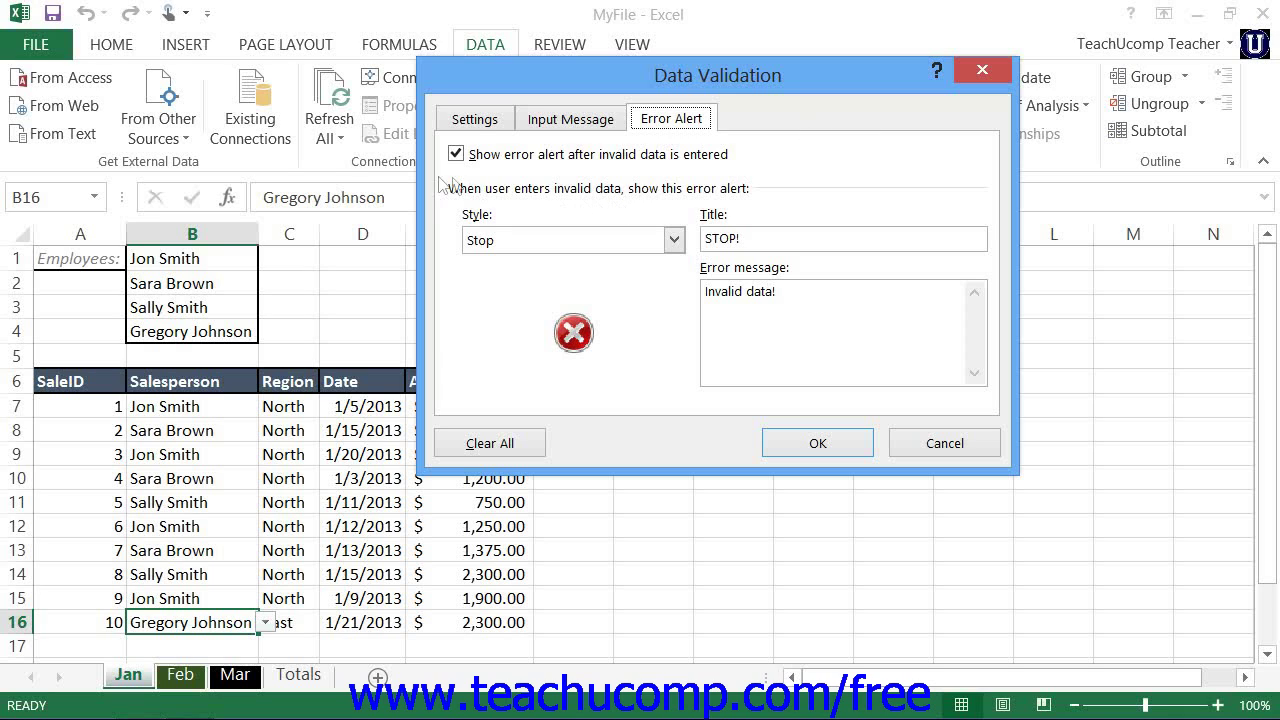
click(474, 119)
click(540, 394)
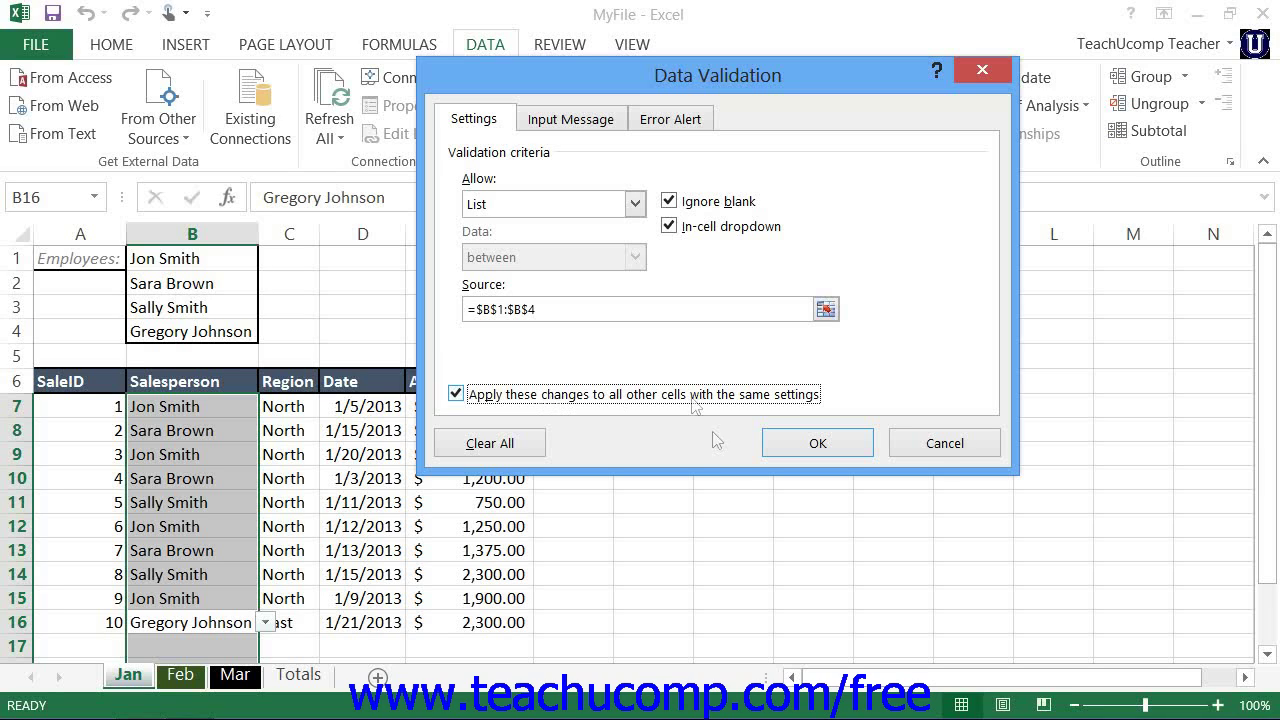
click(943, 443)
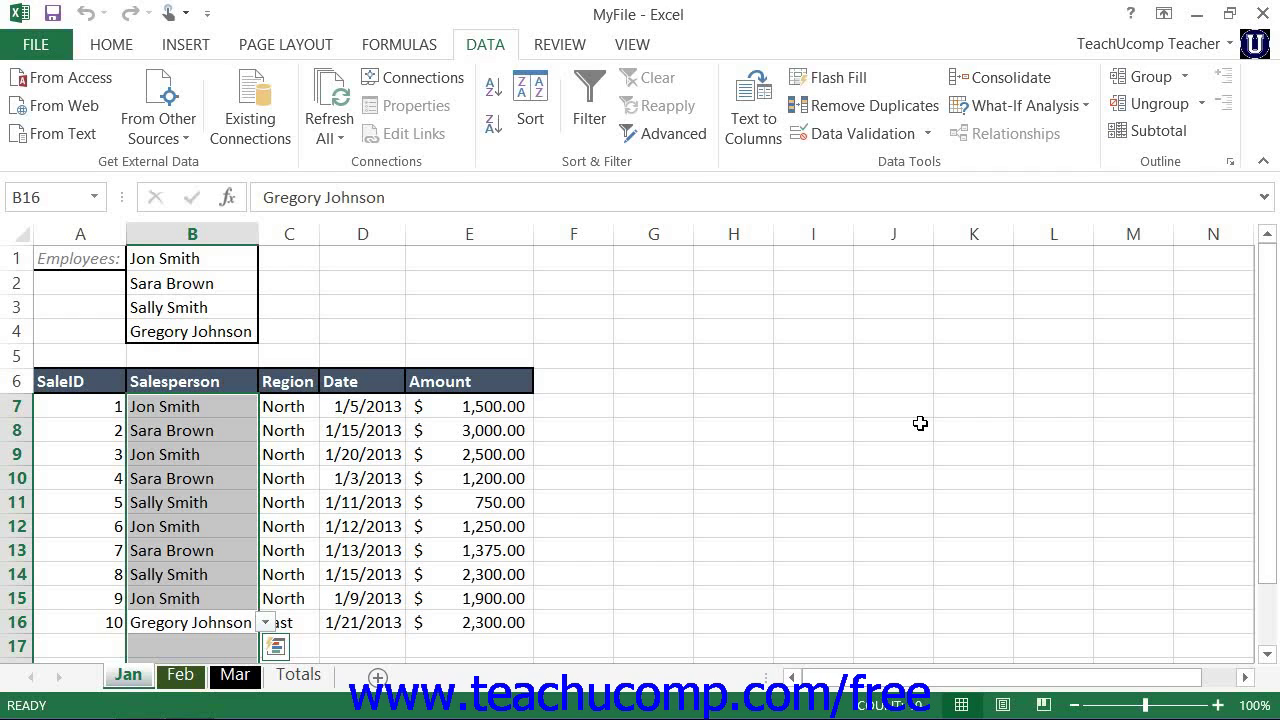
- Reset the Salesperson cells' validation to Any value with Clear All in Data Validation
click(873, 140)
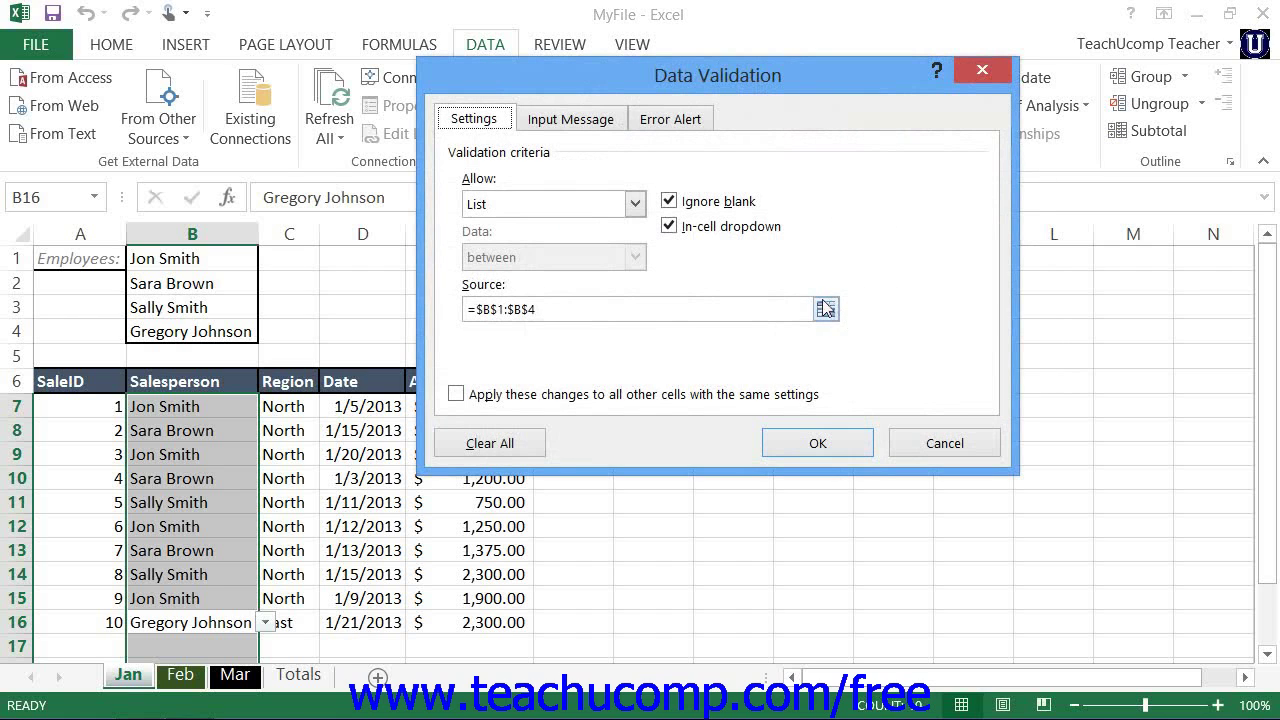
click(505, 448)
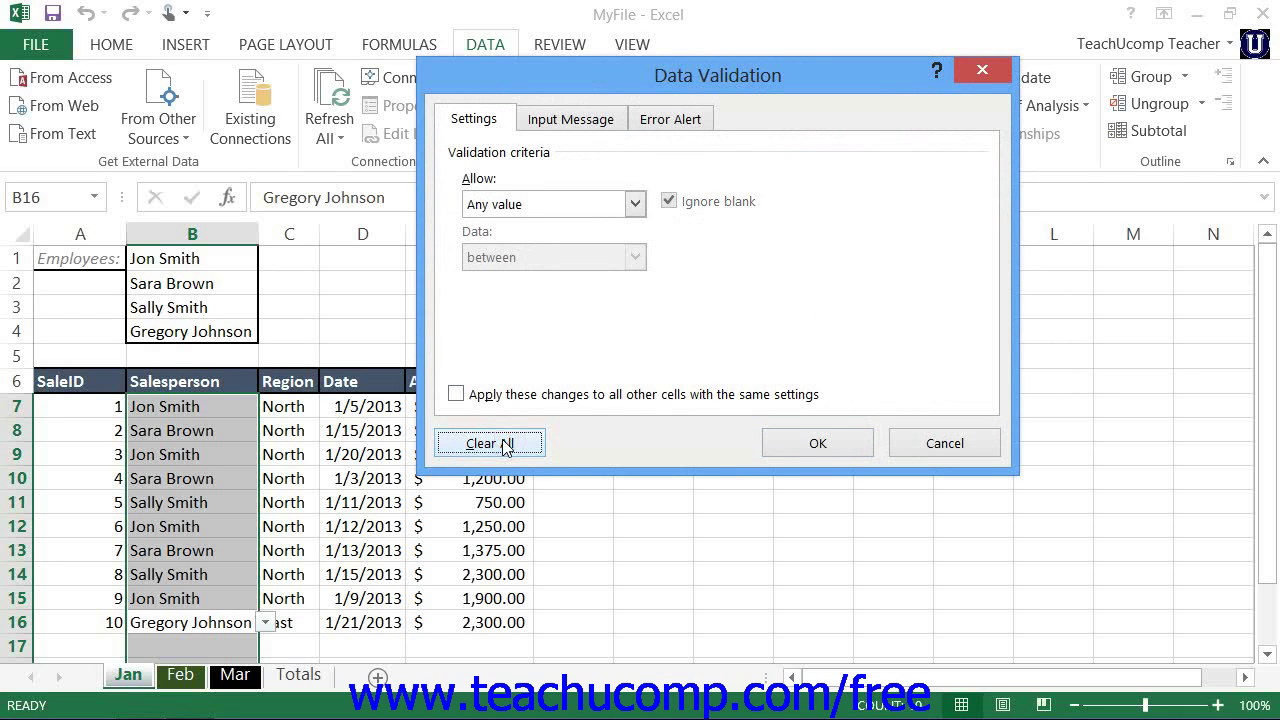